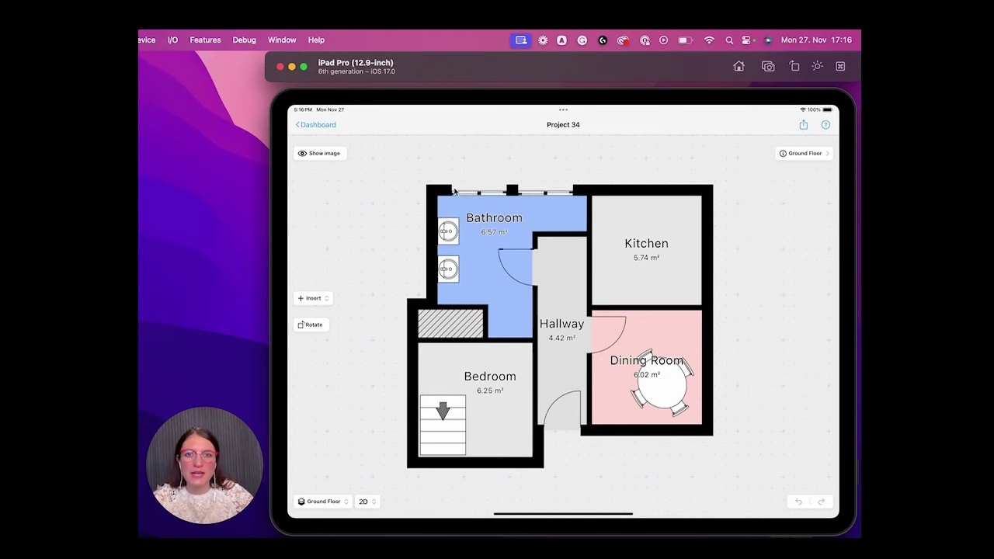
Leave the plan editor for the Project 34 dashboard and open its details panel.
{"action": "left_click", "coordinate": [319, 125]}
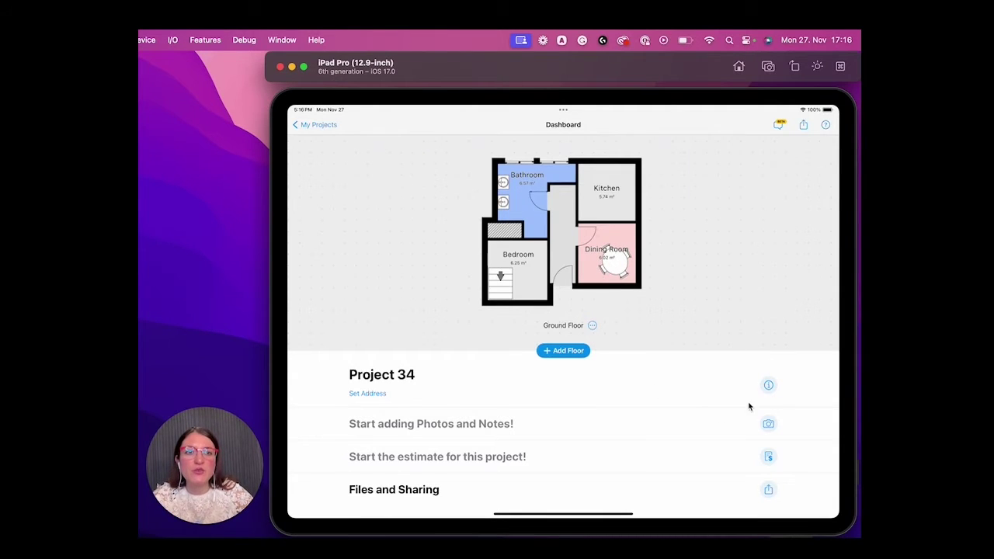
{"action": "left_click", "coordinate": [768, 387]}
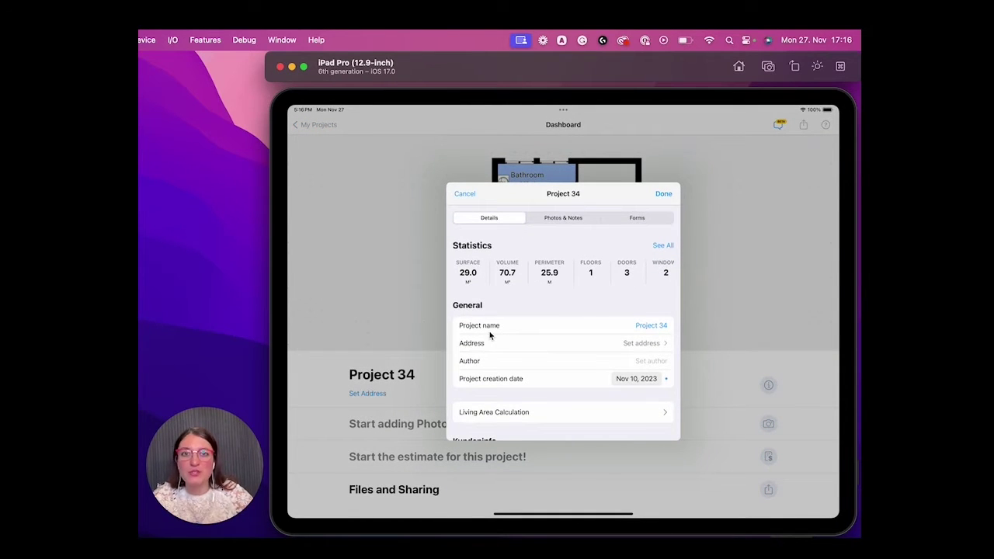
Check the project address and creation date without changing them.
{"action": "left_click", "coordinate": [643, 346]}
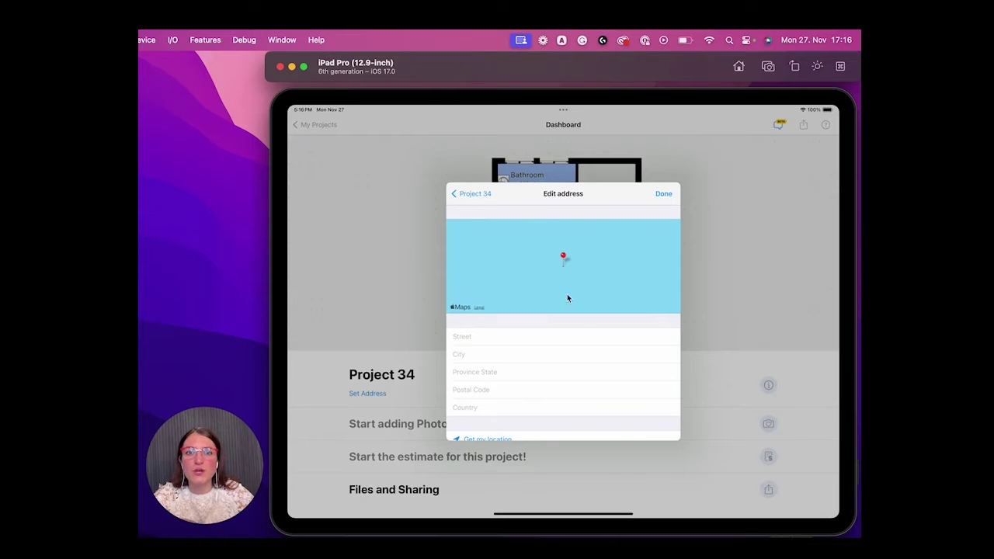
{"action": "left_click", "coordinate": [474, 199]}
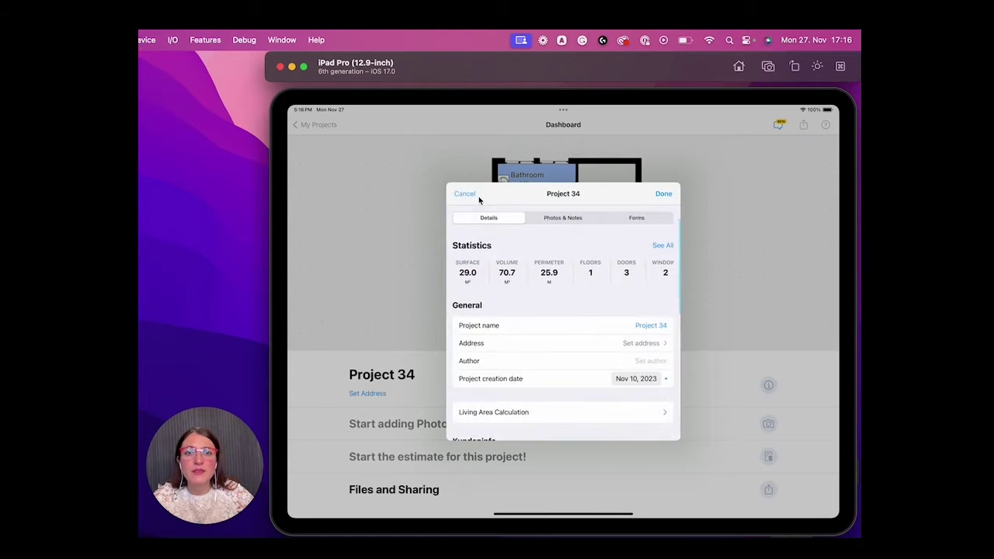
{"action": "left_click", "coordinate": [642, 380]}
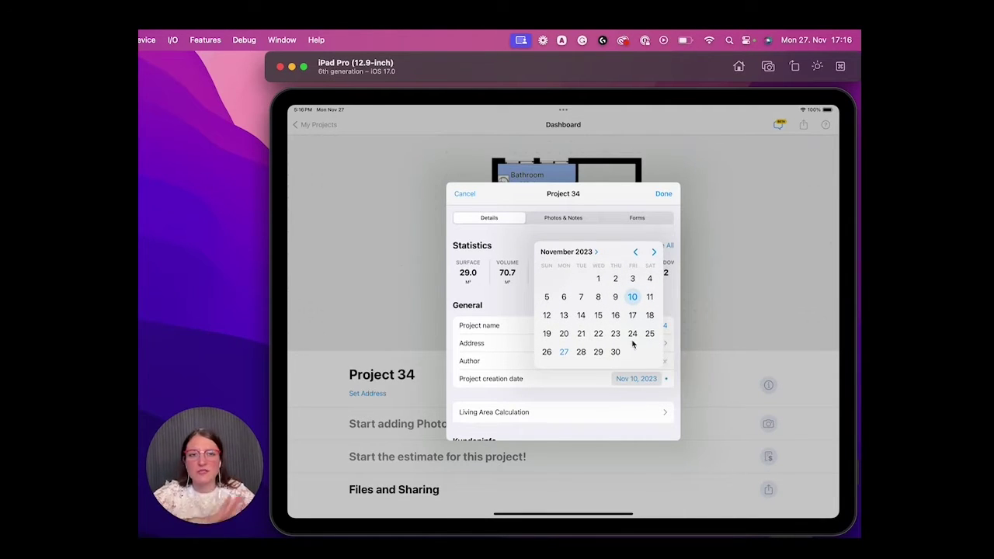
{"action": "left_click", "coordinate": [560, 390]}
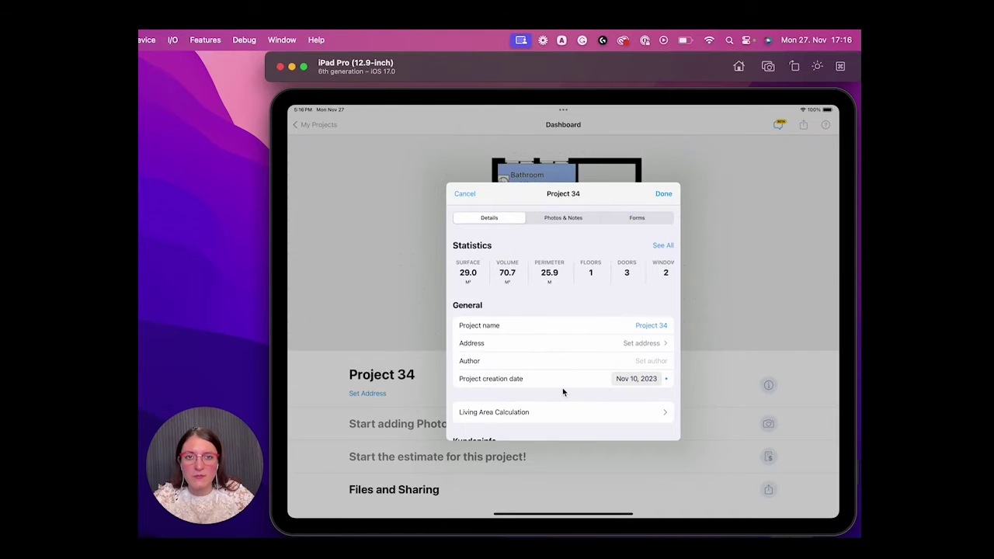
Expand and review the Living Area Calculation settings.
{"action": "left_click_drag", "start_coordinate": [560, 390], "coordinate": [570, 330]}
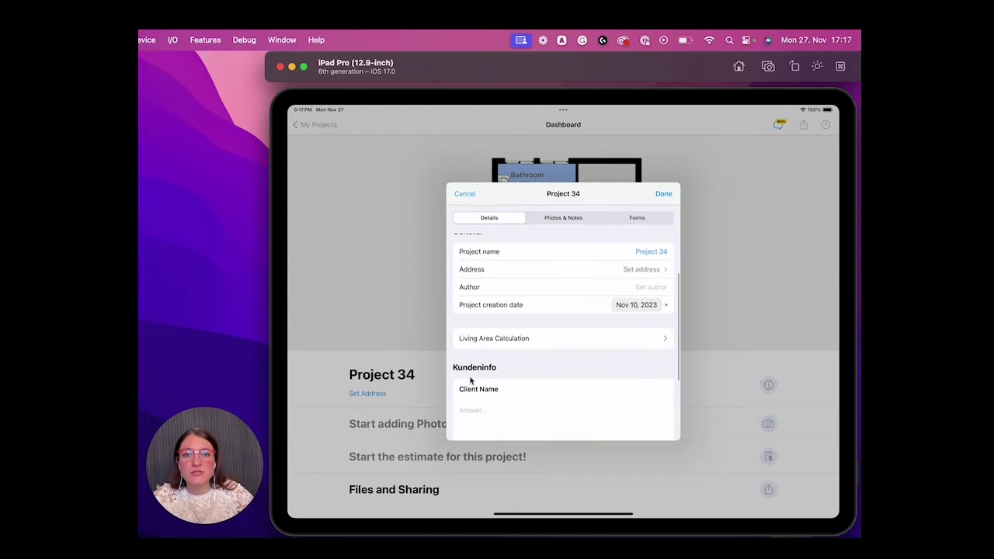
{"action": "left_click", "coordinate": [523, 339]}
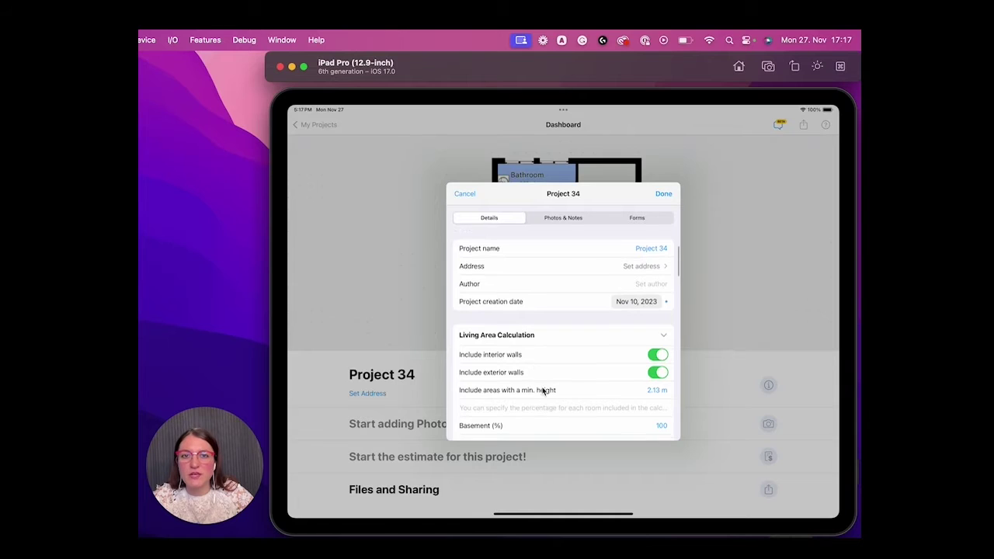
{"action": "left_click_drag", "start_coordinate": [544, 397], "coordinate": [546, 367]}
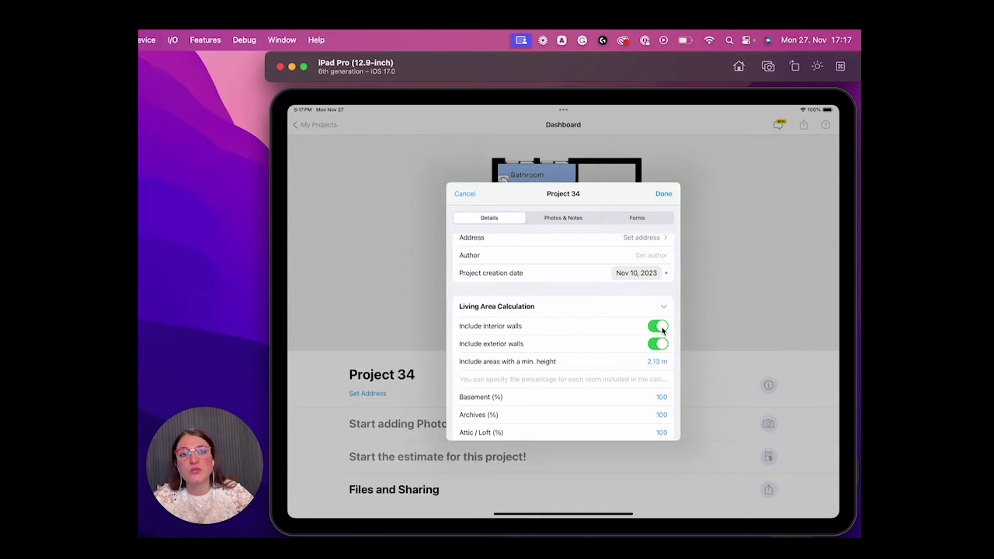
{"action": "left_click_drag", "start_coordinate": [603, 421], "coordinate": [606, 344]}
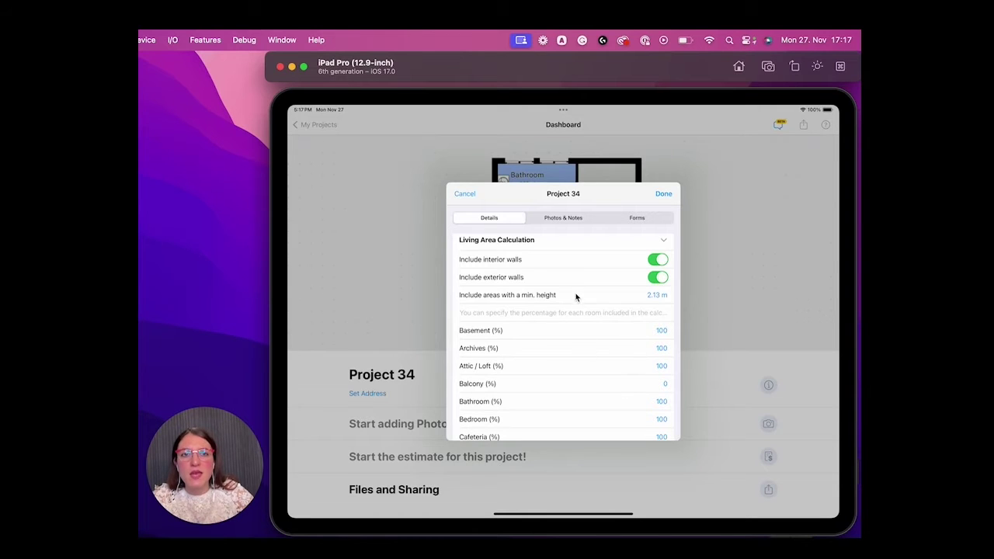
{"action": "left_click_drag", "start_coordinate": [576, 297], "coordinate": [579, 411]}
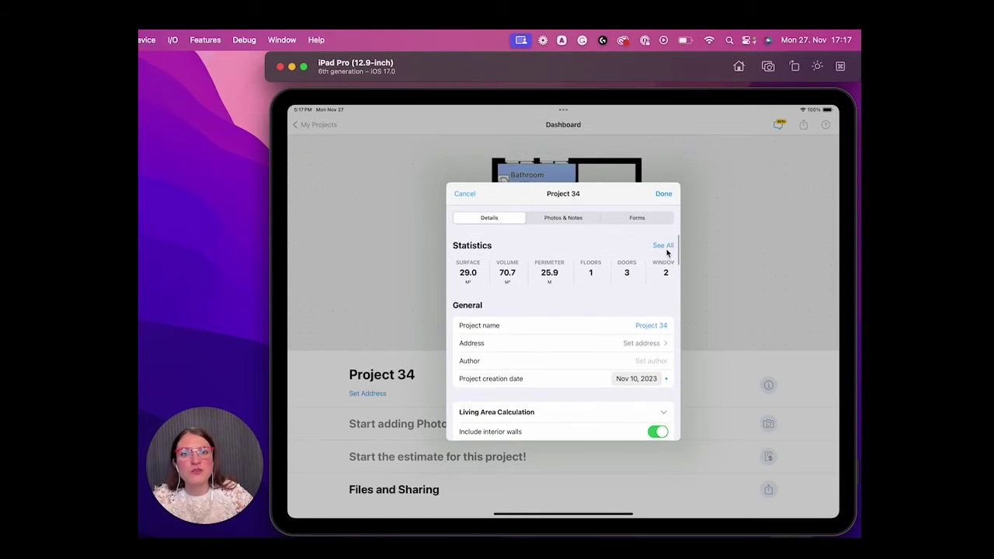
View the full project statistics, then close them and the details sheet.
{"action": "left_click", "coordinate": [665, 248]}
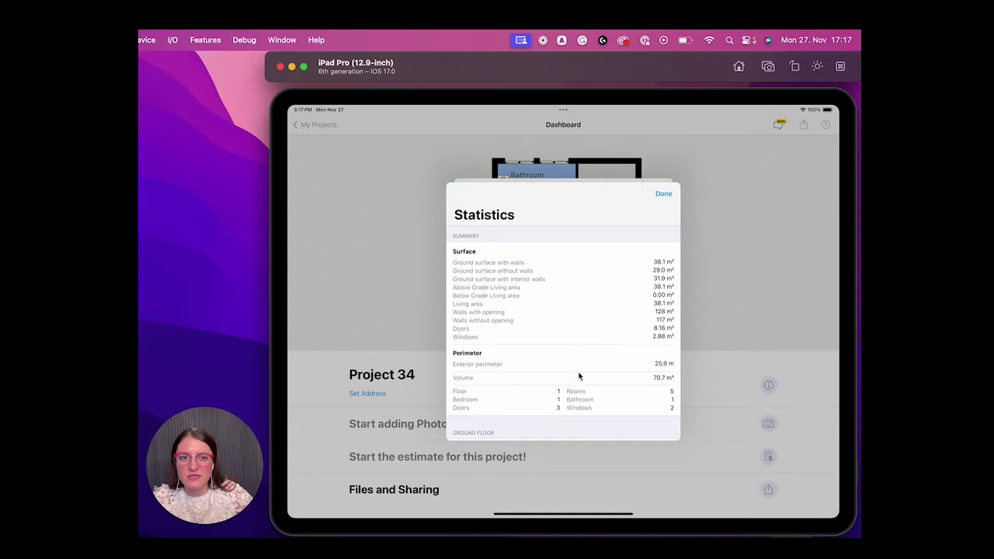
{"action": "mouse_move", "coordinate": [579, 377]}
{"action": "left_mouse_down"}
{"action": "mouse_move", "coordinate": [591, 262]}
{"action": "mouse_move", "coordinate": [593, 356]}
{"action": "left_mouse_up"}
{"action": "left_click", "coordinate": [661, 194]}
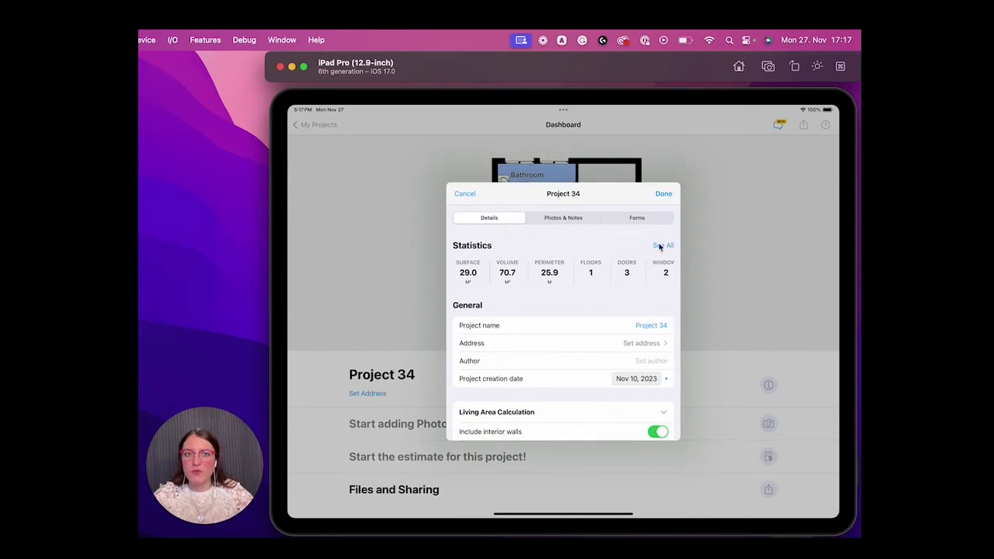
{"action": "left_click", "coordinate": [664, 194]}
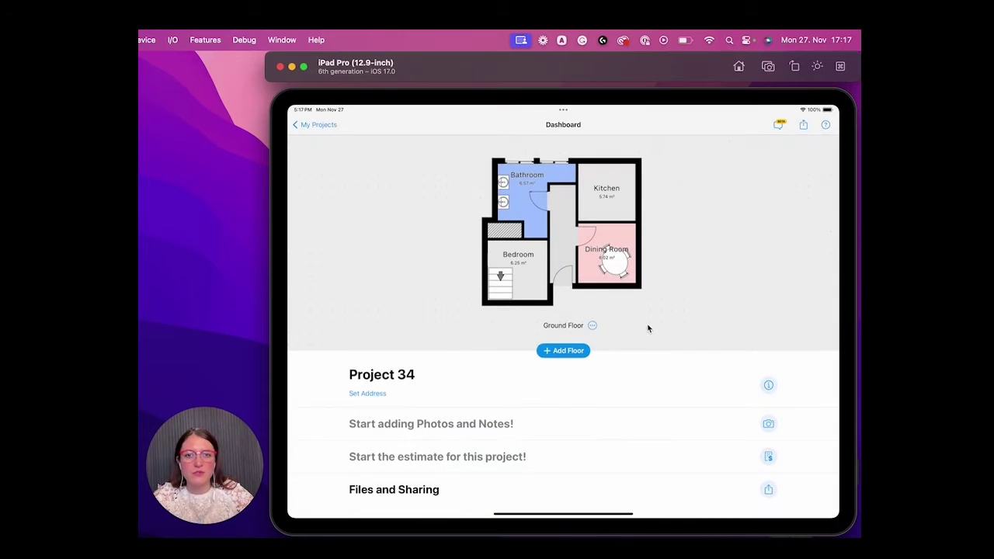
Bring up Project 34's Files and Sharing sheet and scroll through its export formats.
{"action": "left_click", "coordinate": [768, 491]}
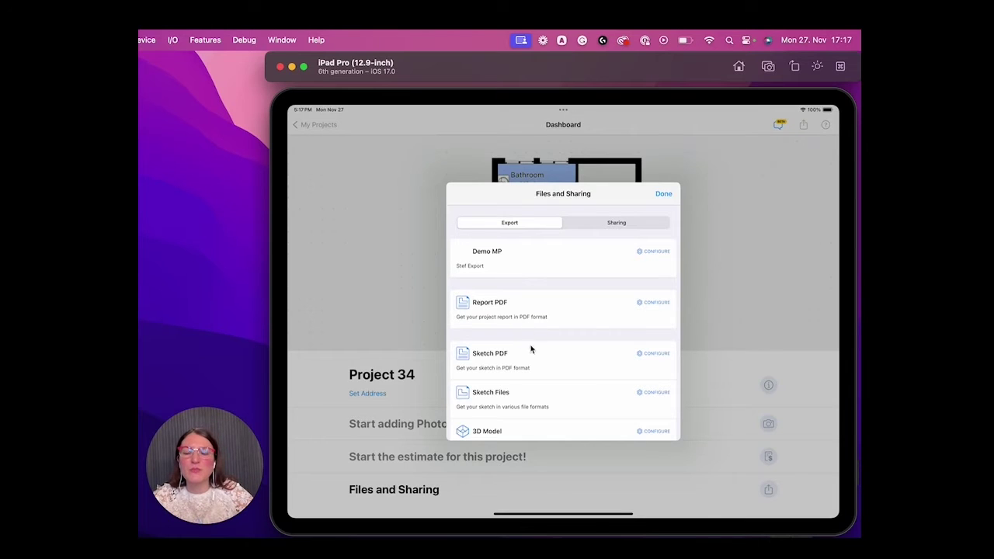
{"action": "left_click_drag", "start_coordinate": [563, 340], "coordinate": [568, 264]}
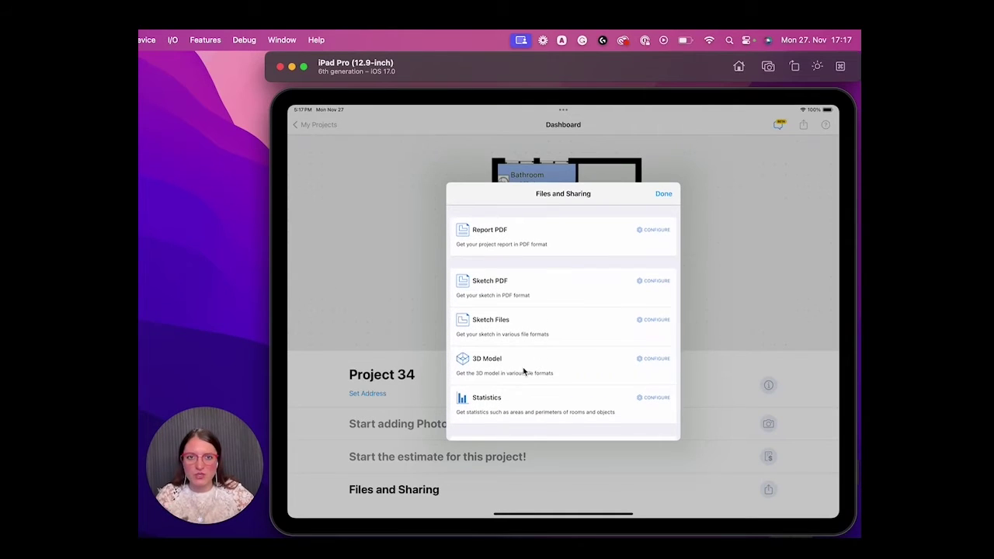
{"action": "left_click_drag", "start_coordinate": [523, 371], "coordinate": [524, 333]}
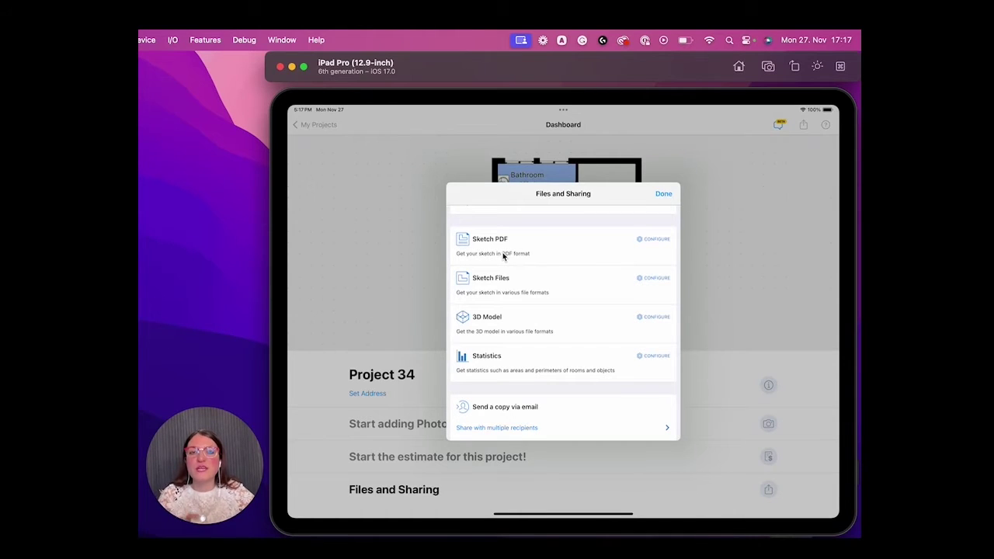
Generate the Project 34 Sketch PDF and preview it full screen.
{"action": "left_click", "coordinate": [463, 243]}
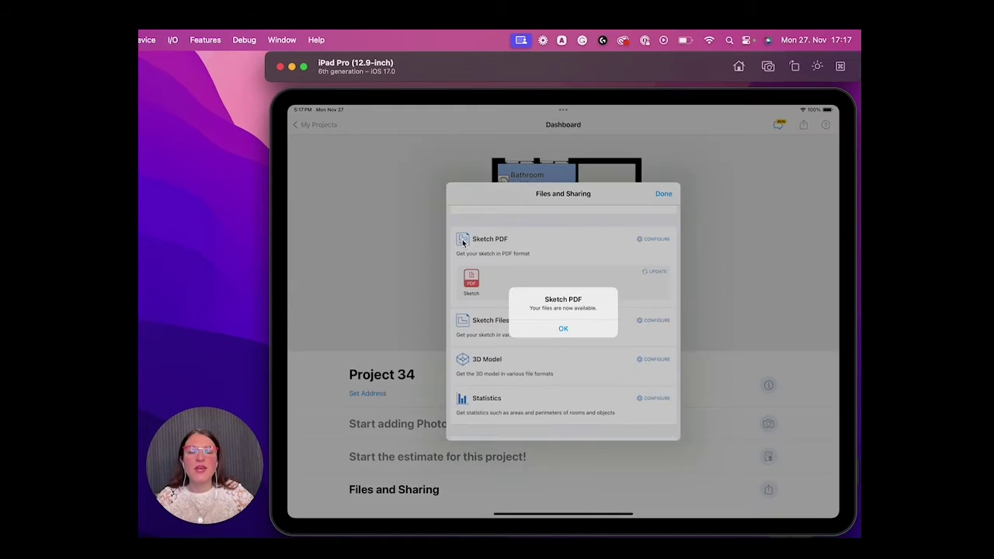
{"action": "left_click", "coordinate": [564, 329]}
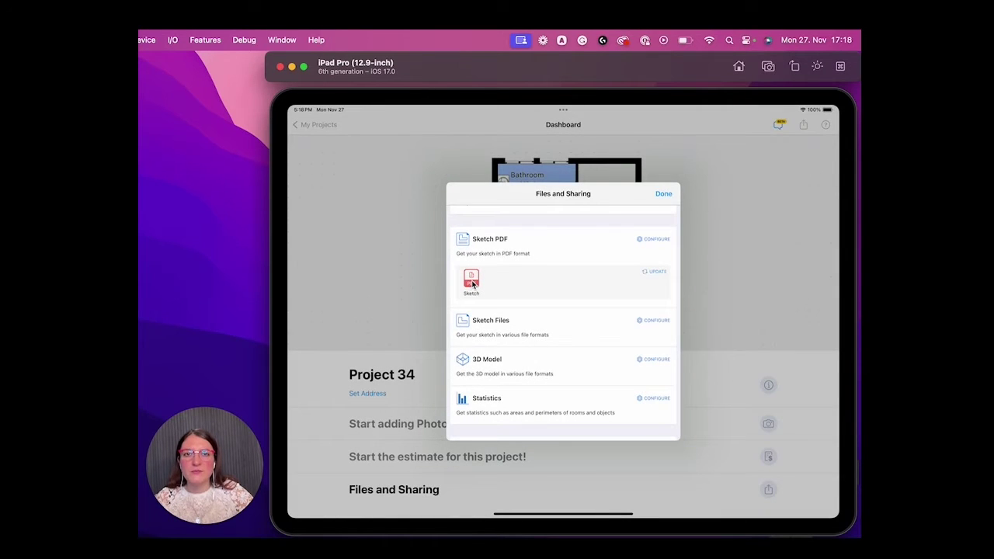
{"action": "left_click", "coordinate": [472, 282]}
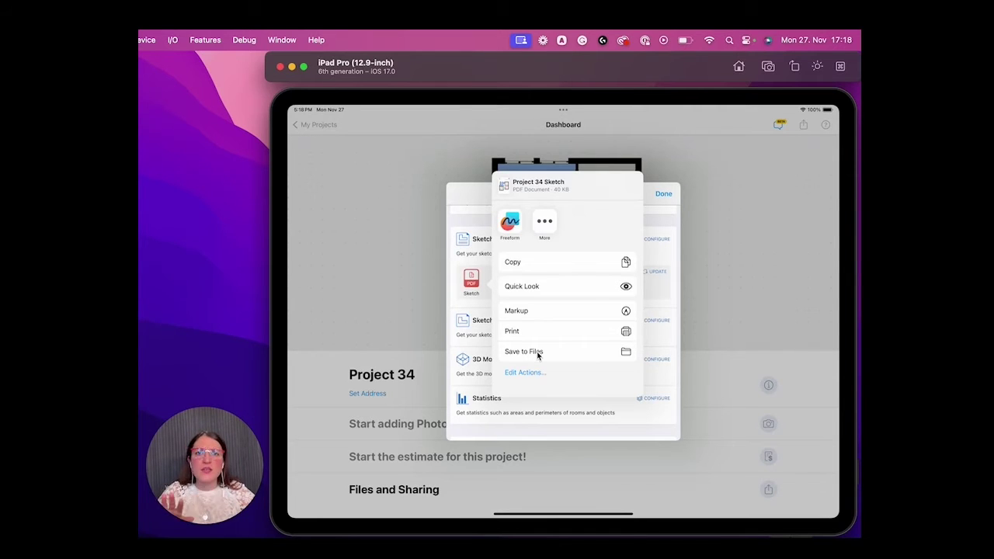
{"action": "left_click", "coordinate": [528, 287]}
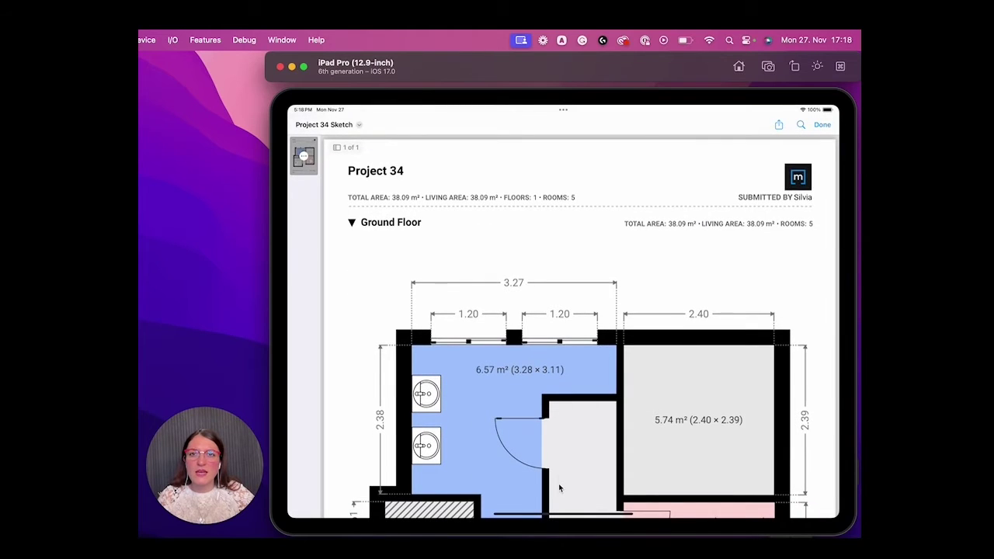
Scroll through the sketch PDF preview, close it, and go to the Sketch PDF settings.
{"action": "scroll", "coordinate": [558, 488], "scroll_direction": "down", "scroll_amount": 3}
{"action": "scroll", "coordinate": [568, 377], "scroll_direction": "down", "scroll_amount": 2}
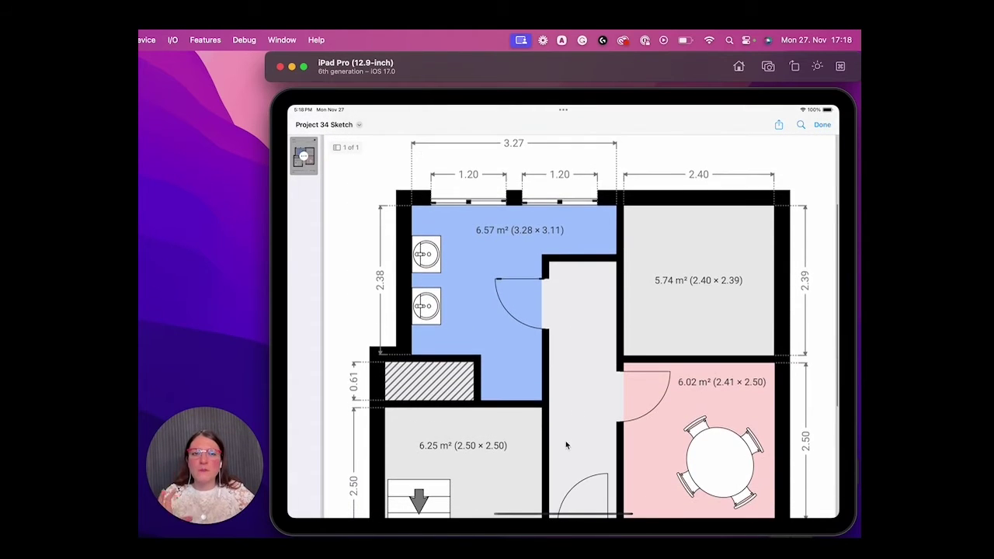
{"action": "scroll", "coordinate": [566, 444], "scroll_direction": "down", "scroll_amount": 1}
{"action": "scroll", "coordinate": [571, 401], "scroll_direction": "down", "scroll_amount": 1}
{"action": "scroll", "coordinate": [591, 373], "scroll_direction": "down", "scroll_amount": 2}
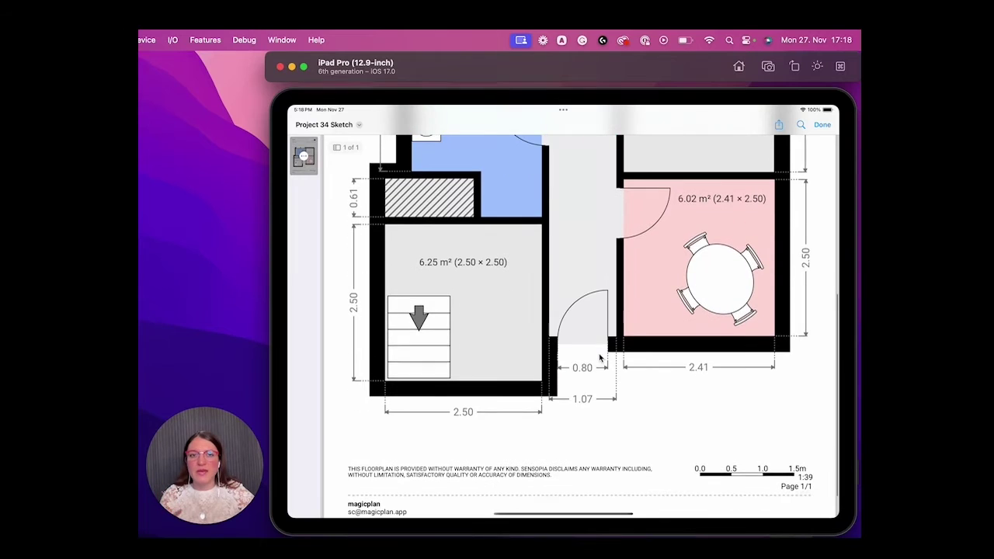
{"action": "scroll", "coordinate": [635, 413], "scroll_direction": "down", "scroll_amount": 1}
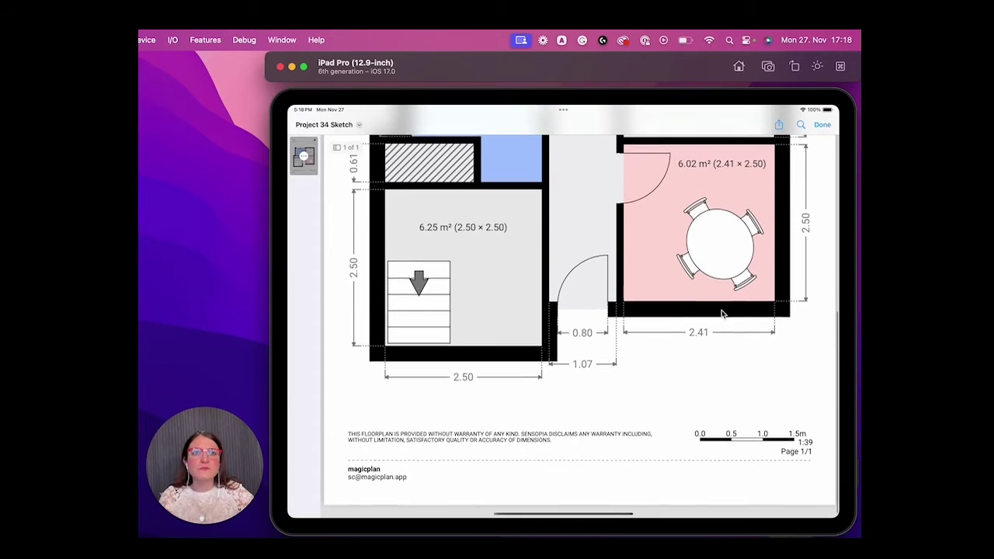
{"action": "left_click", "coordinate": [823, 125]}
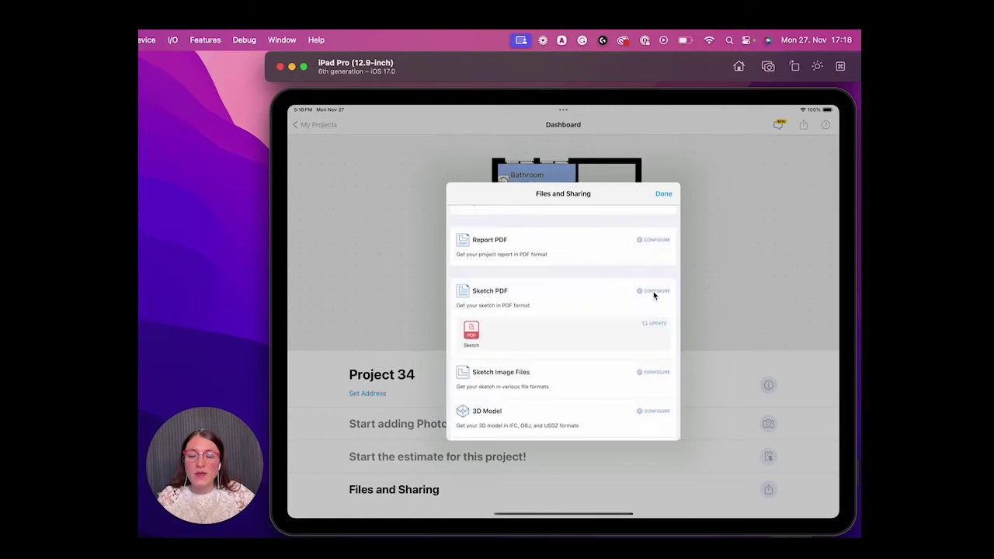
{"action": "left_click", "coordinate": [653, 292]}
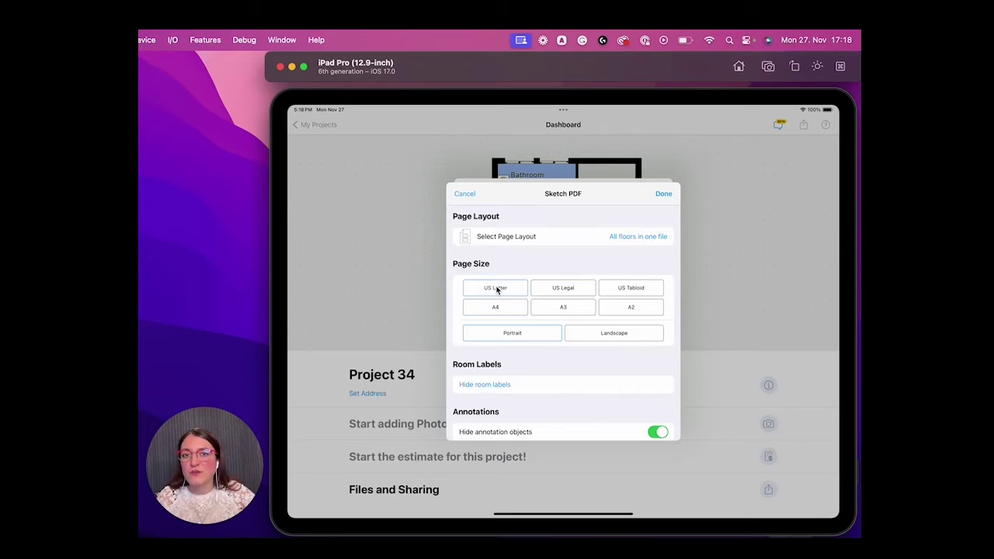
Set Sketch PDF pages to landscape and turn off detailed dimensions.
{"action": "scroll", "coordinate": [549, 353], "scroll_direction": "down", "scroll_amount": 2}
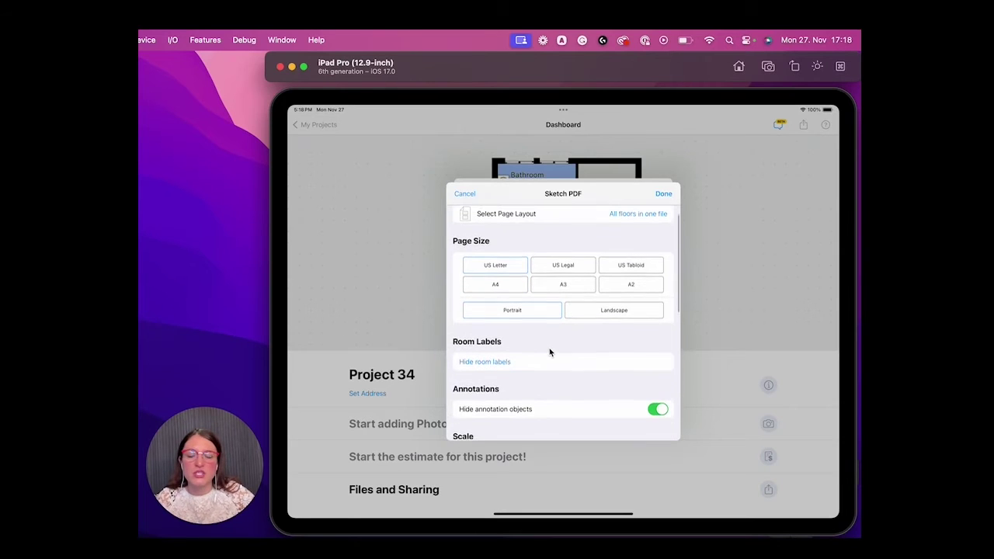
{"action": "left_click", "coordinate": [624, 314]}
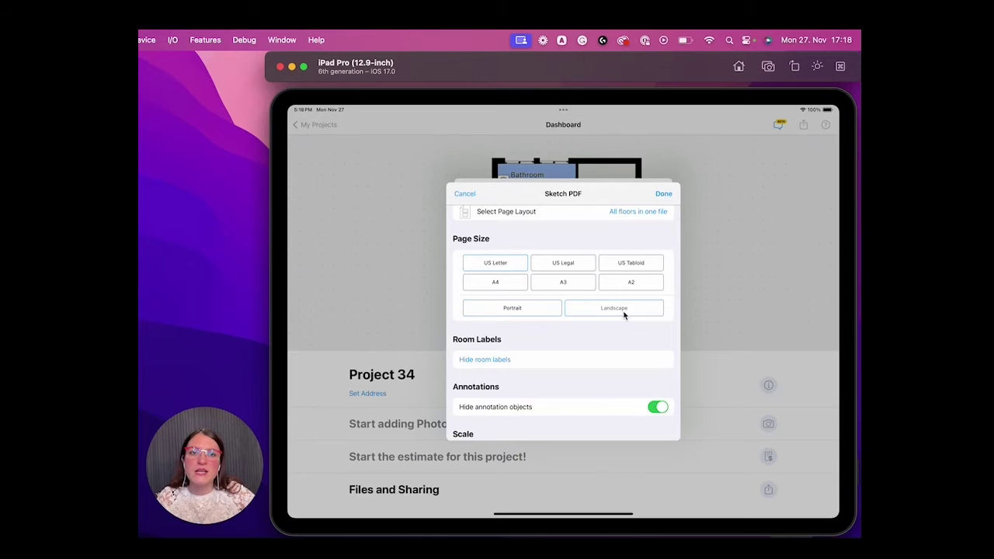
{"action": "scroll", "coordinate": [582, 387], "scroll_direction": "down", "scroll_amount": 5}
{"action": "scroll", "coordinate": [563, 358], "scroll_direction": "down", "scroll_amount": 2}
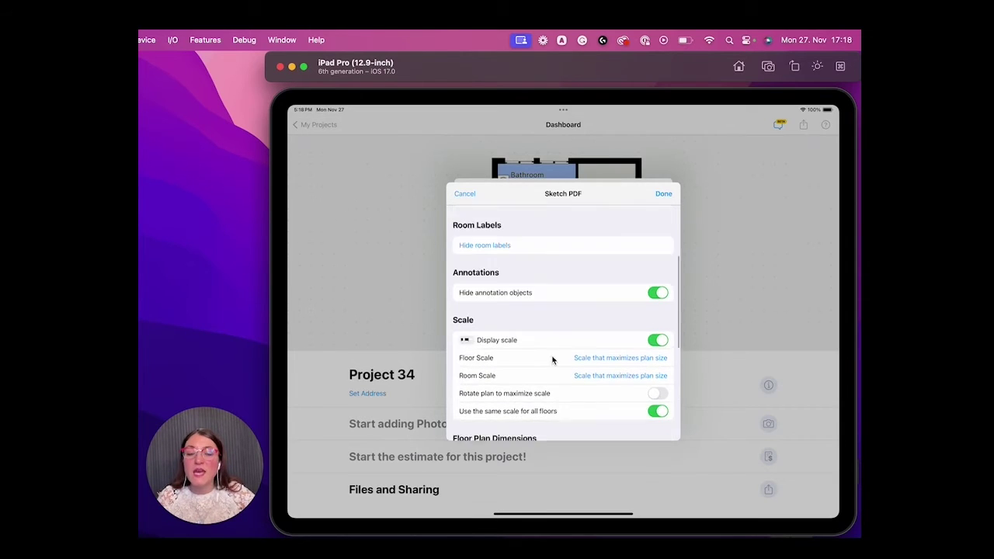
{"action": "scroll", "coordinate": [555, 341], "scroll_direction": "down", "scroll_amount": 2}
{"action": "scroll", "coordinate": [551, 334], "scroll_direction": "down", "scroll_amount": 3}
{"action": "scroll", "coordinate": [554, 319], "scroll_direction": "down", "scroll_amount": 2}
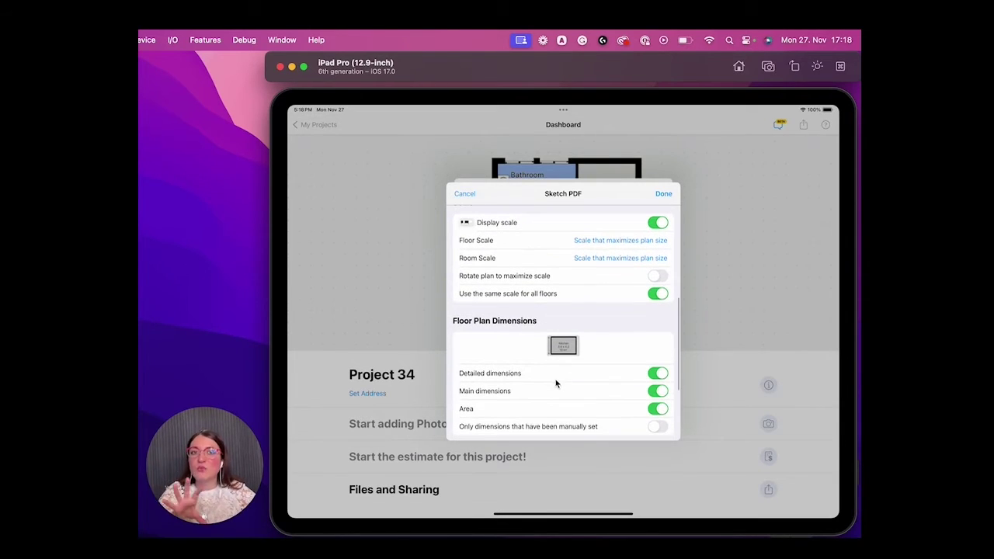
{"action": "scroll", "coordinate": [555, 365], "scroll_direction": "down", "scroll_amount": 3}
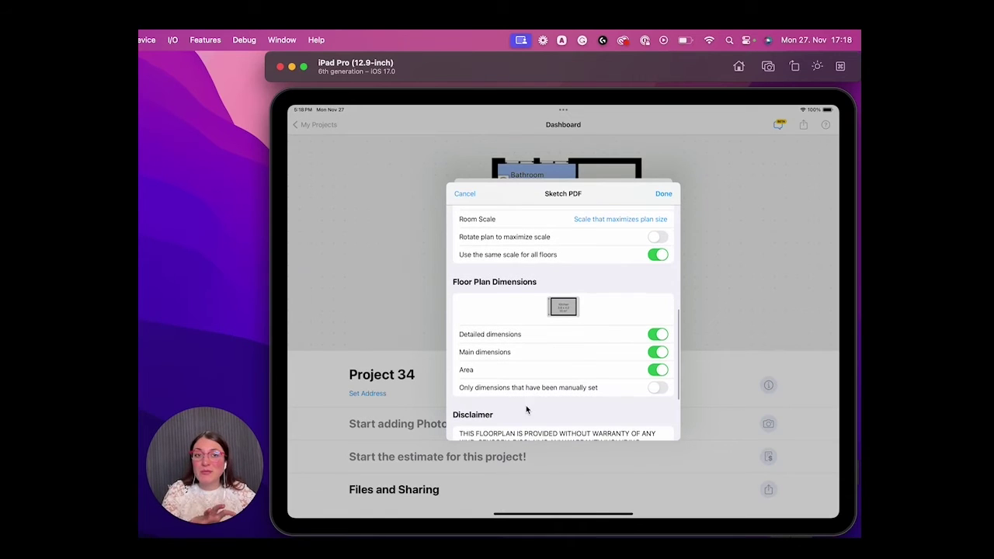
{"action": "scroll", "coordinate": [537, 378], "scroll_direction": "down", "scroll_amount": 2}
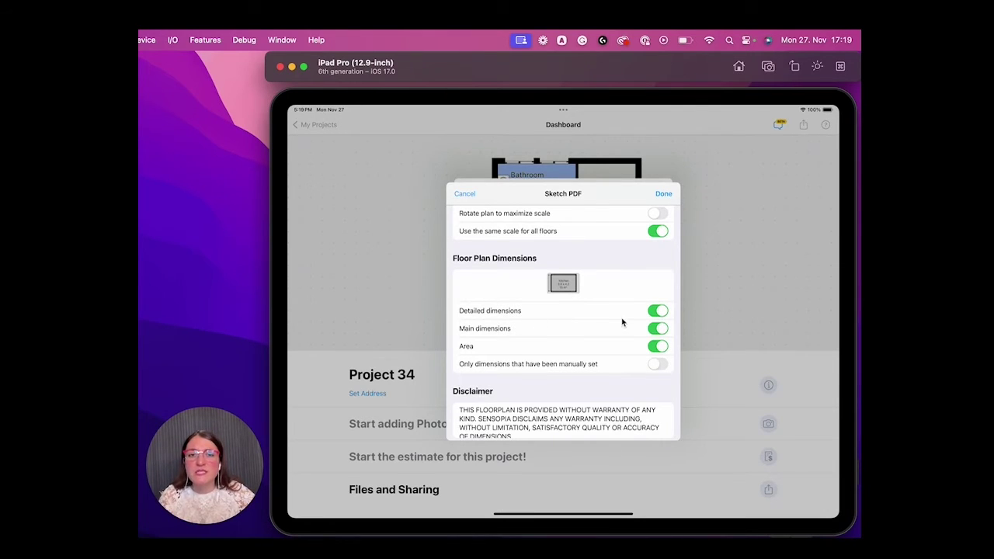
{"action": "left_click", "coordinate": [652, 314]}
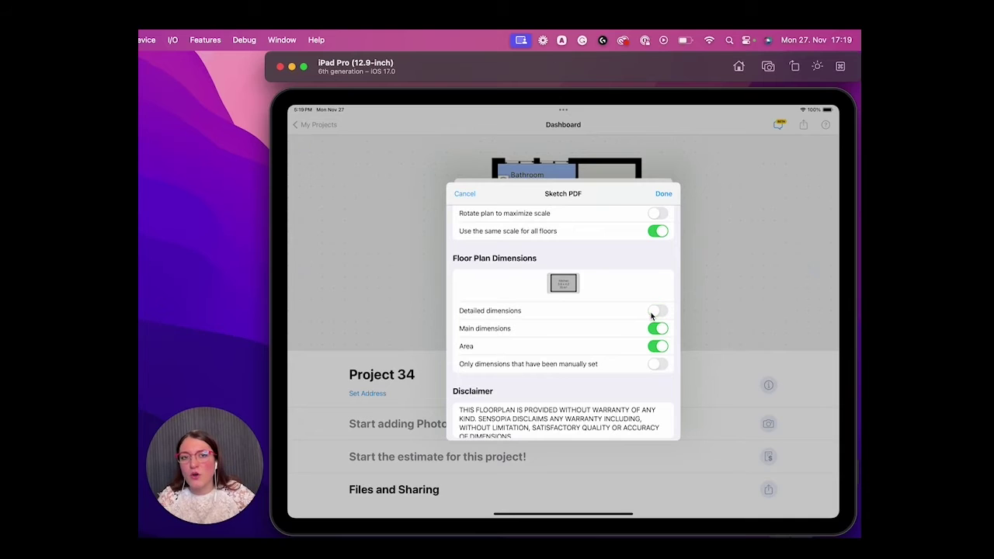
Review the disclaimer and title block, save the settings, and regenerate the Sketch PDF.
{"action": "left_click_drag", "start_coordinate": [550, 381], "coordinate": [557, 313]}
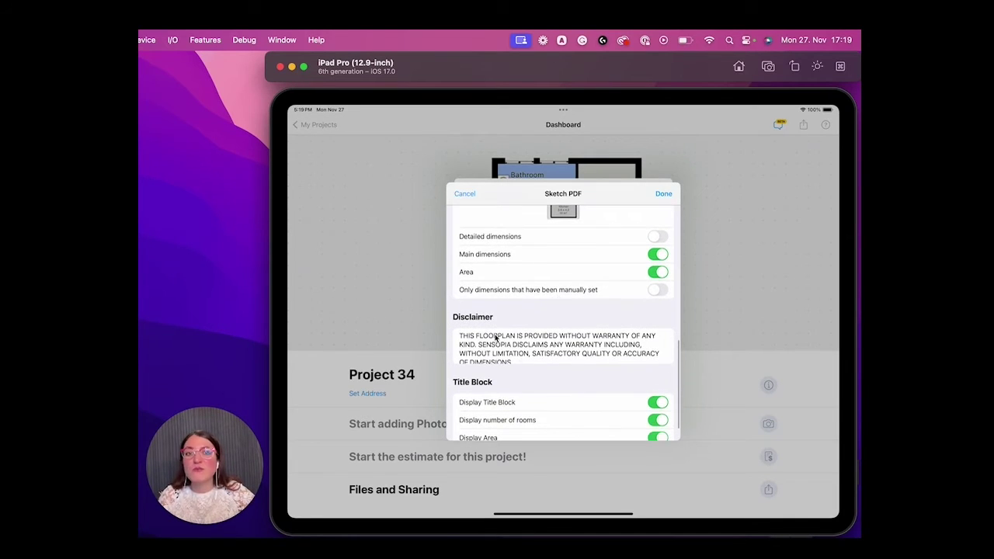
{"action": "left_click", "coordinate": [568, 355]}
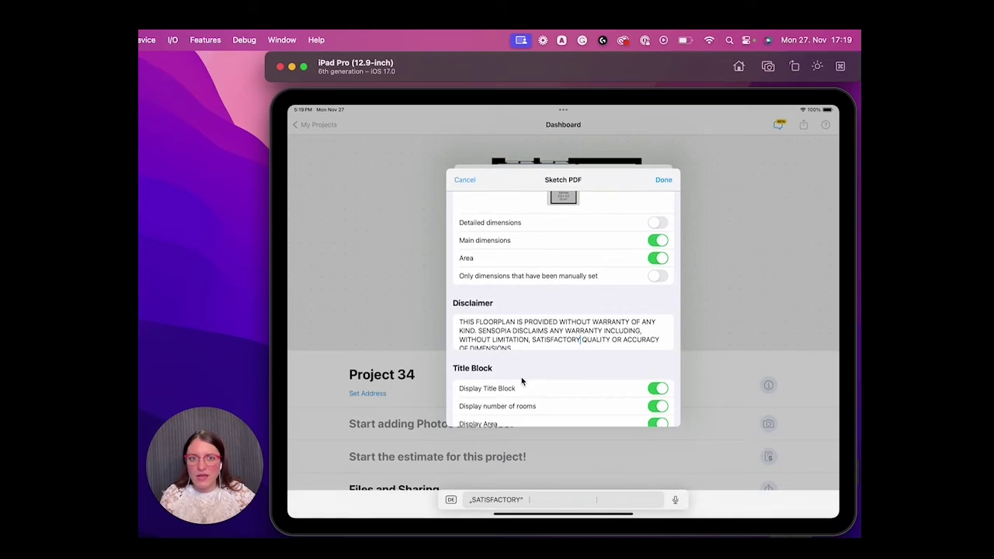
{"action": "scroll", "coordinate": [522, 376], "scroll_direction": "down", "scroll_amount": 1}
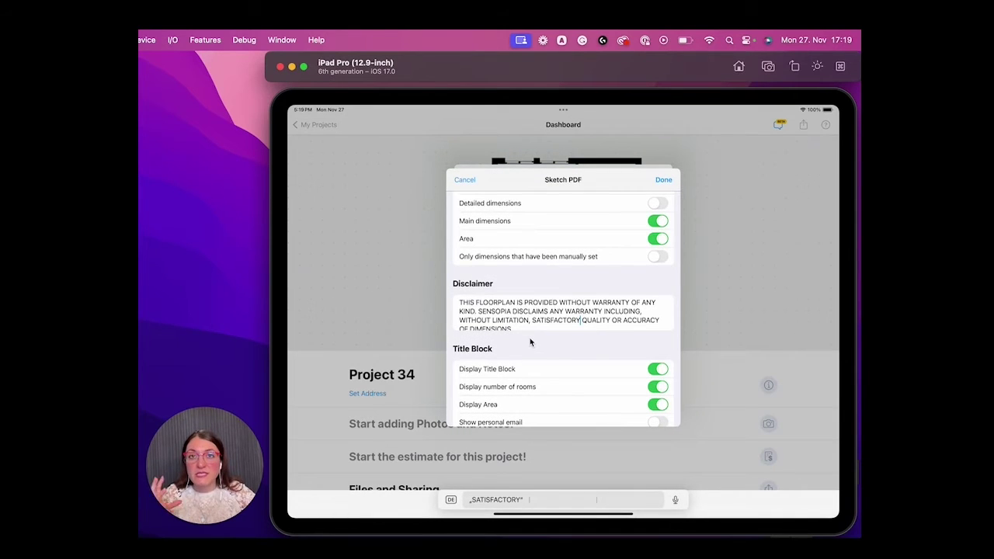
{"action": "scroll", "coordinate": [528, 345], "scroll_direction": "down", "scroll_amount": 3}
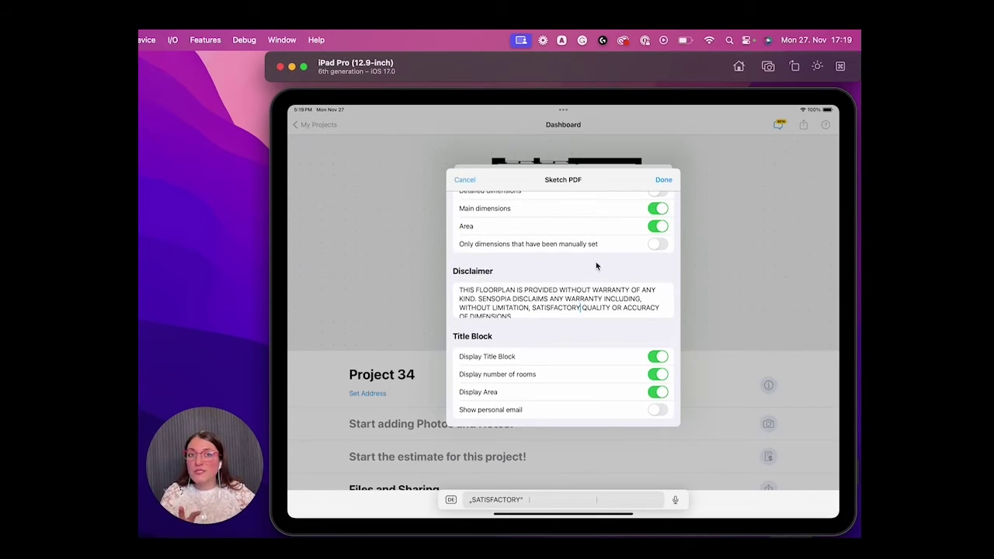
{"action": "left_click", "coordinate": [662, 186]}
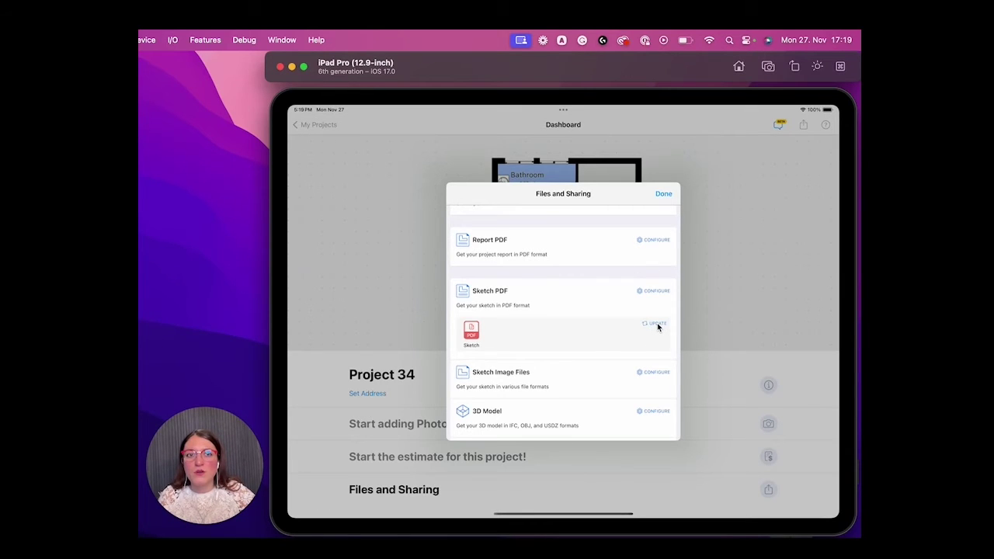
{"action": "left_click", "coordinate": [657, 325]}
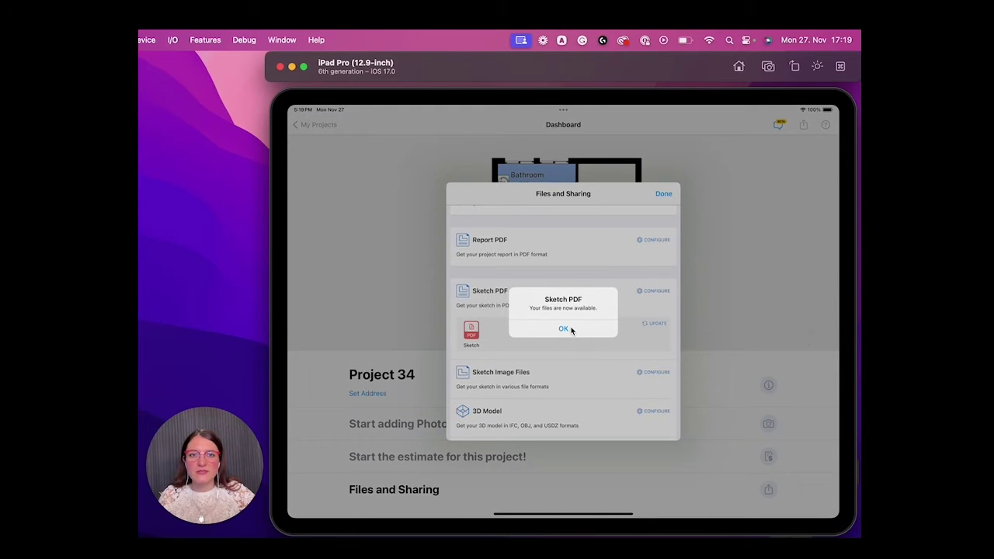
Preview the regenerated landscape Sketch PDF and close the preview.
{"action": "left_click", "coordinate": [571, 330]}
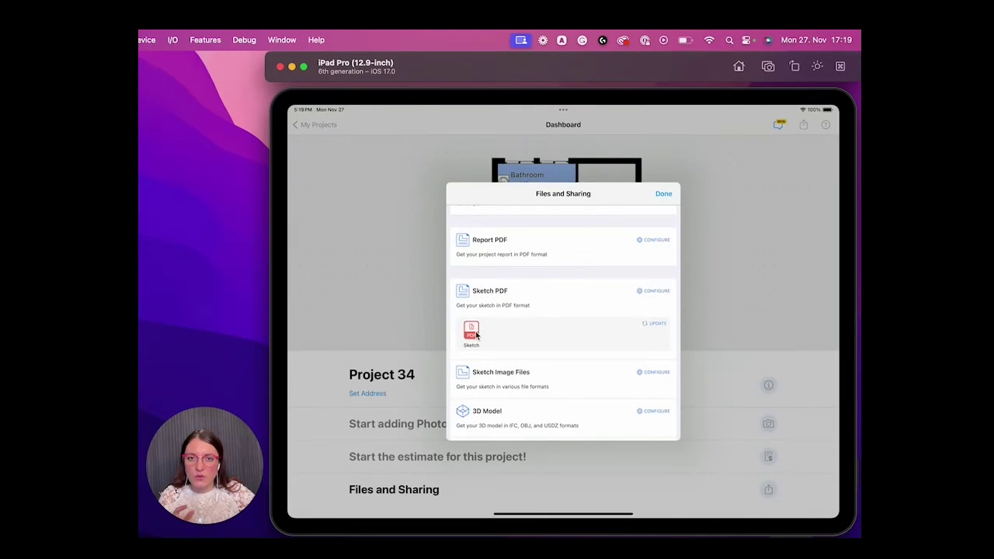
{"action": "left_click", "coordinate": [476, 331]}
{"action": "left_click", "coordinate": [529, 339]}
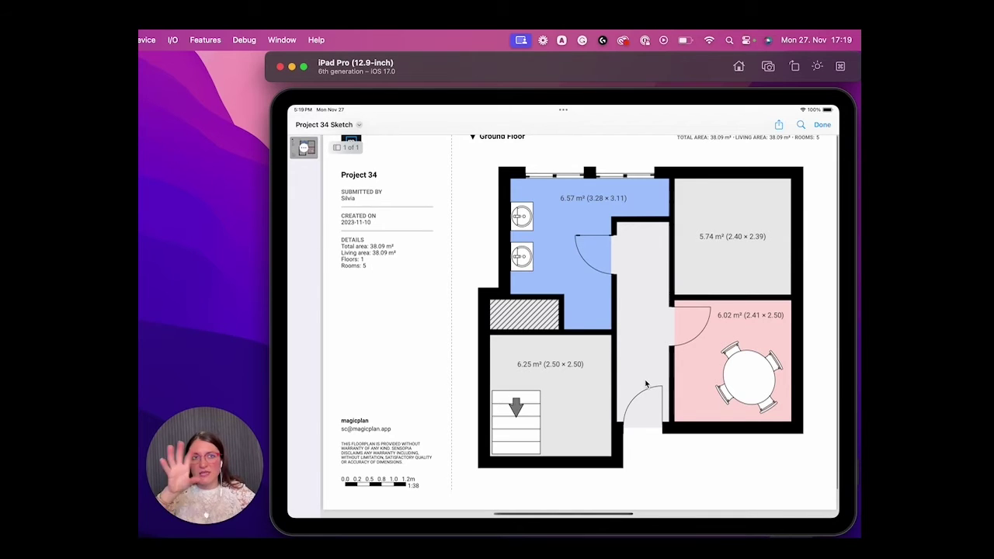
{"action": "left_click", "coordinate": [821, 125]}
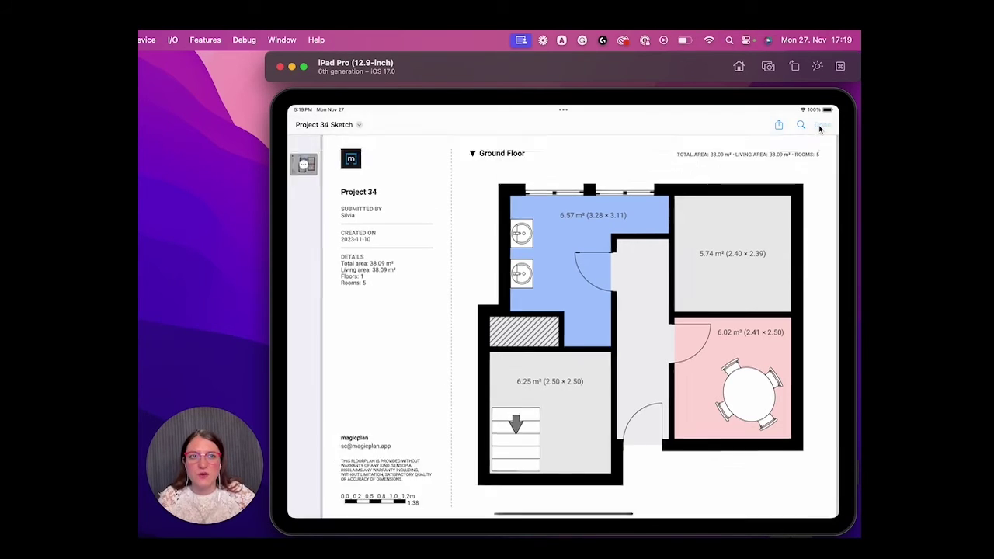
Generate Ground Floor sketch image files in JPG, PNG, DXF and SVG.
{"action": "left_click_drag", "start_coordinate": [534, 331], "coordinate": [549, 240]}
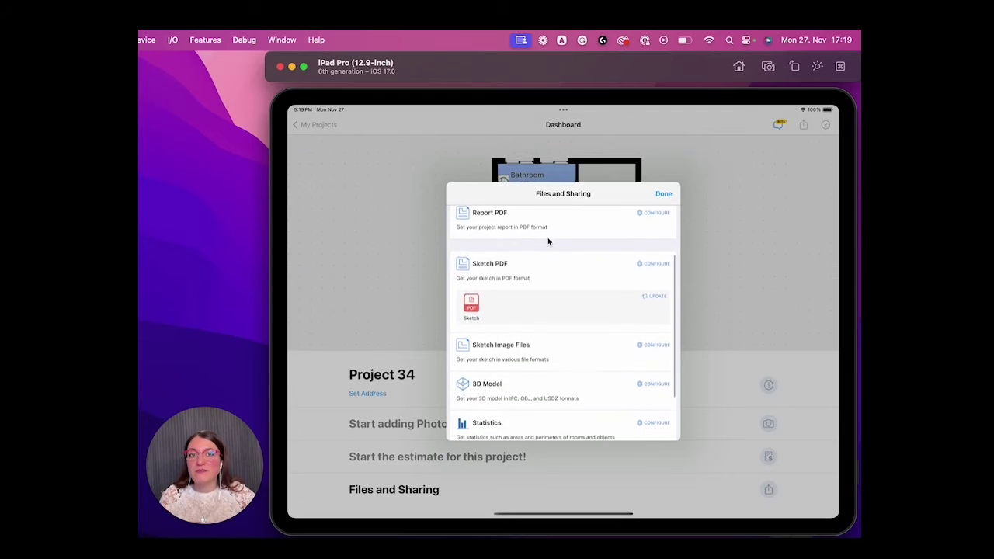
{"action": "left_click_drag", "start_coordinate": [517, 372], "coordinate": [566, 291]}
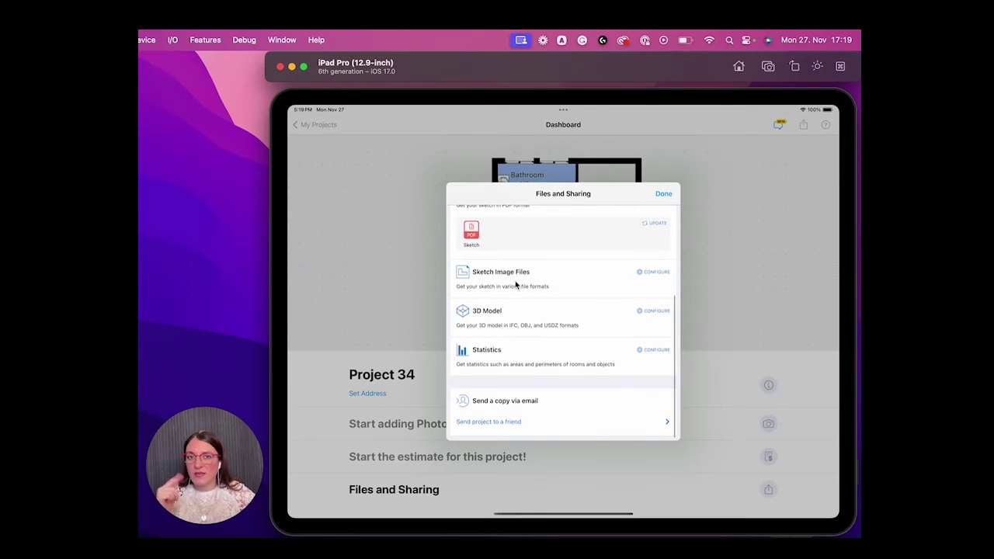
{"action": "left_click", "coordinate": [463, 273]}
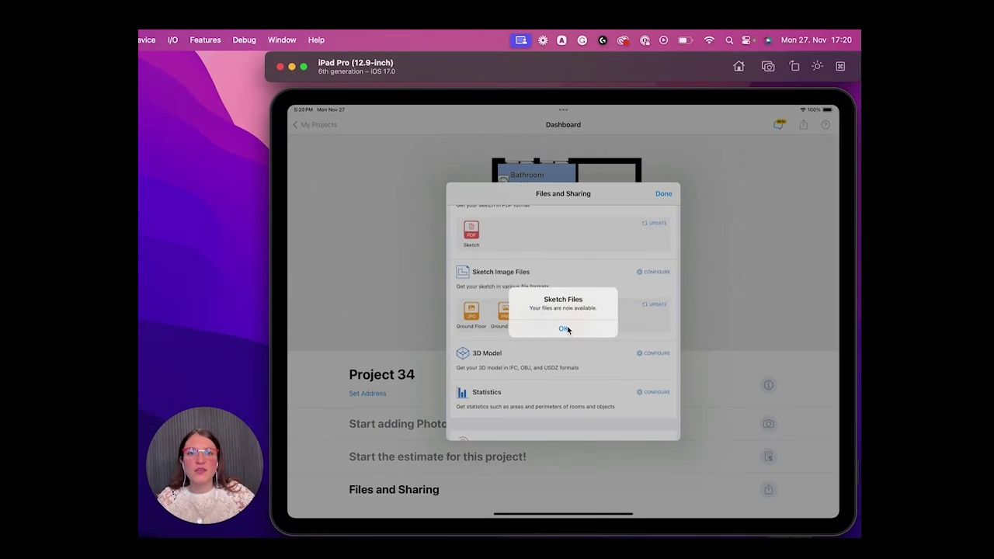
{"action": "left_click", "coordinate": [566, 328]}
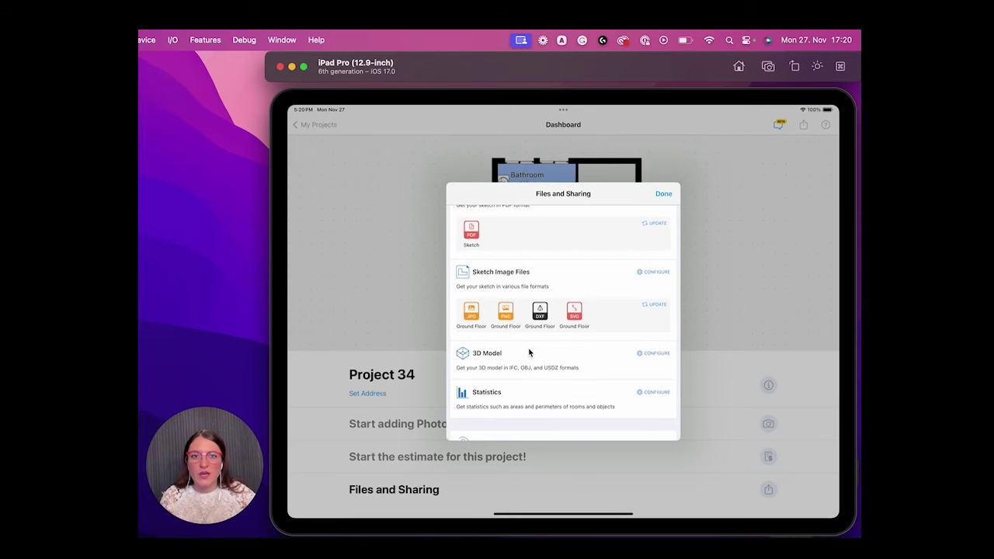
{"action": "scroll", "coordinate": [531, 349], "scroll_direction": "down", "scroll_amount": 2}
Generate Project 34's 3D model files as OBJ, IFC and USDZ.
{"action": "scroll", "coordinate": [532, 330], "scroll_direction": "down", "scroll_amount": 2}
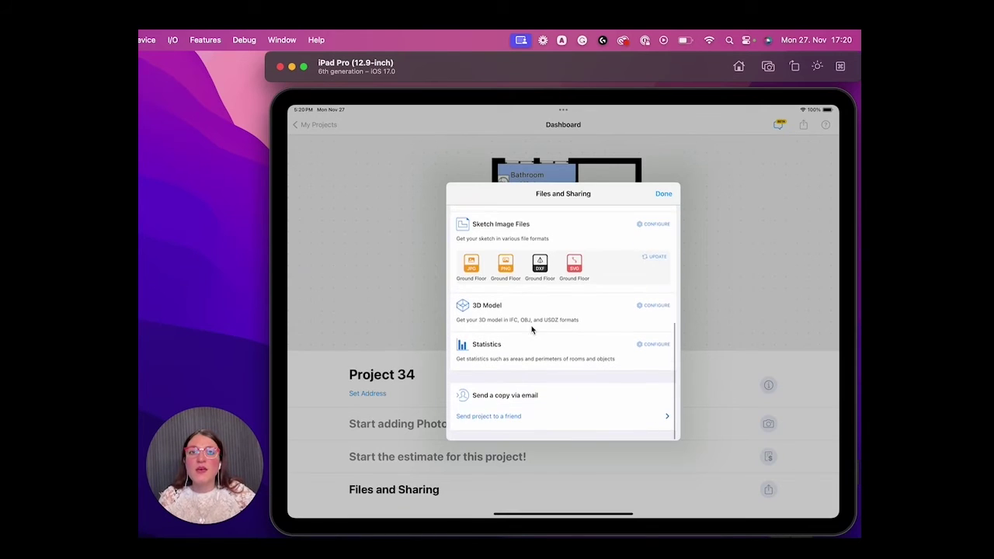
{"action": "left_click", "coordinate": [463, 313]}
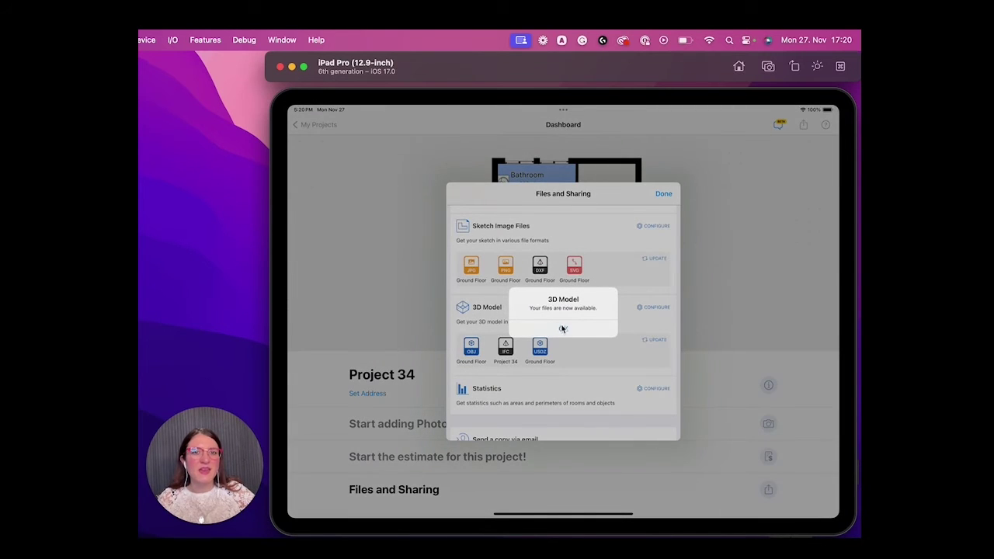
{"action": "left_click", "coordinate": [564, 330]}
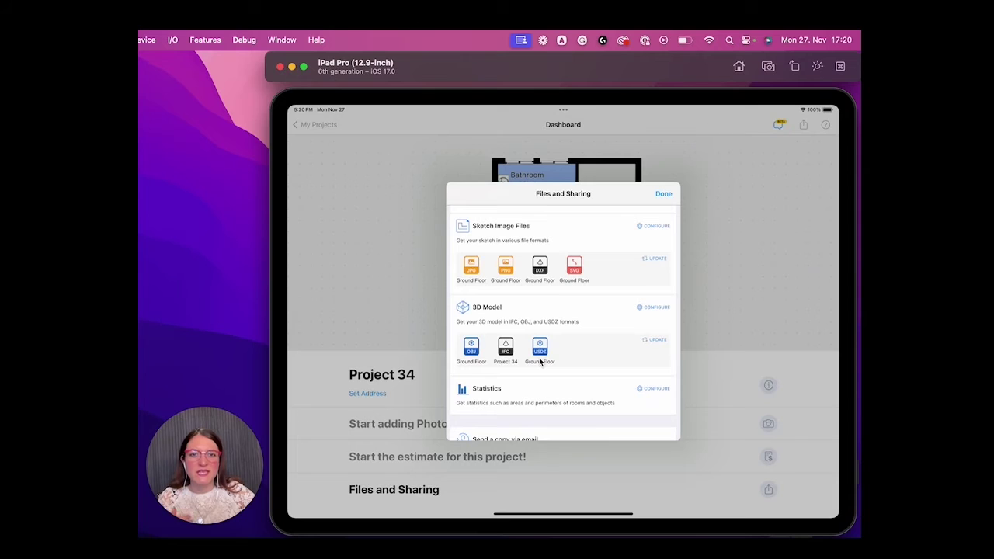
{"action": "key", "text": "super+Tab"}
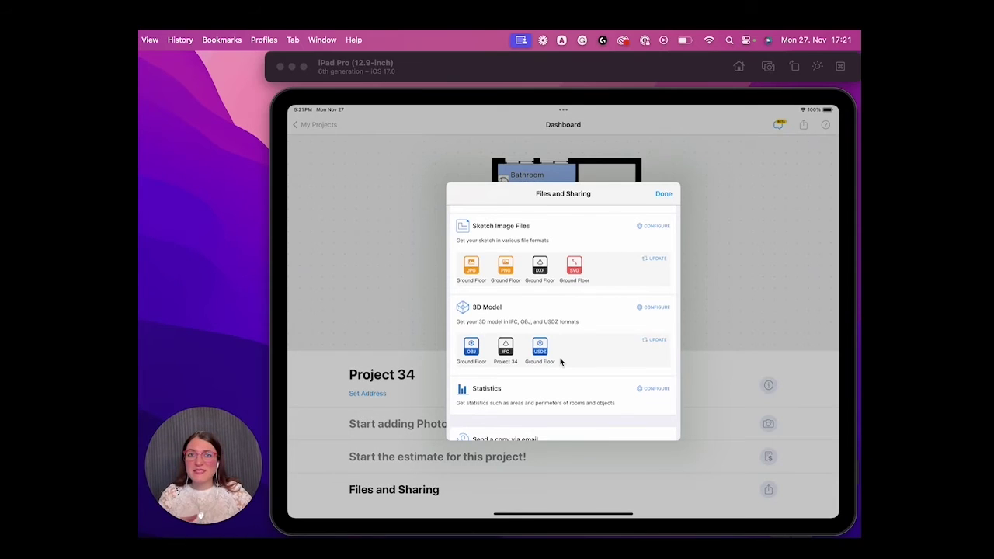
{"action": "left_click", "coordinate": [511, 391]}
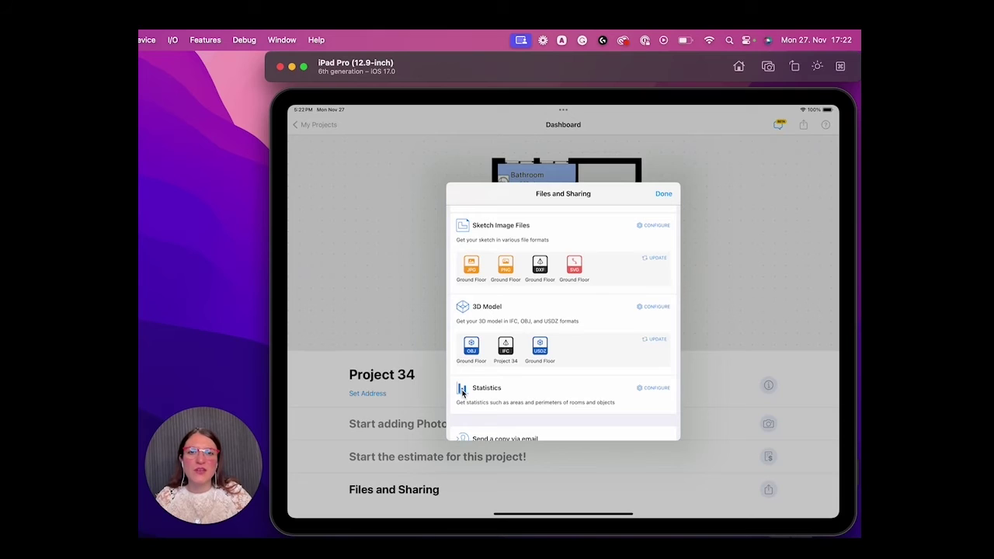
Generate the PDF and CSV statistics files and scroll to the sheet's bottom.
{"action": "left_click", "coordinate": [463, 393]}
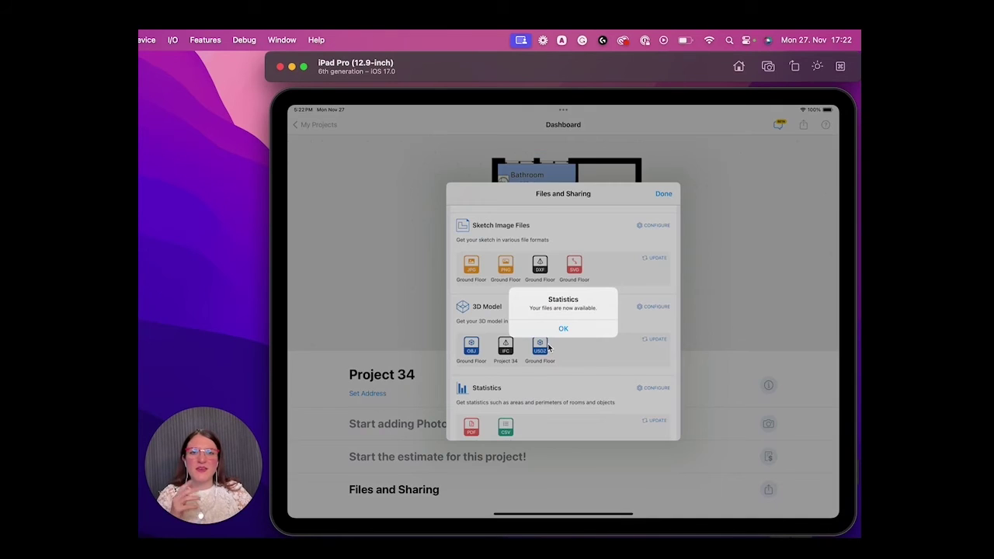
{"action": "left_click", "coordinate": [561, 330]}
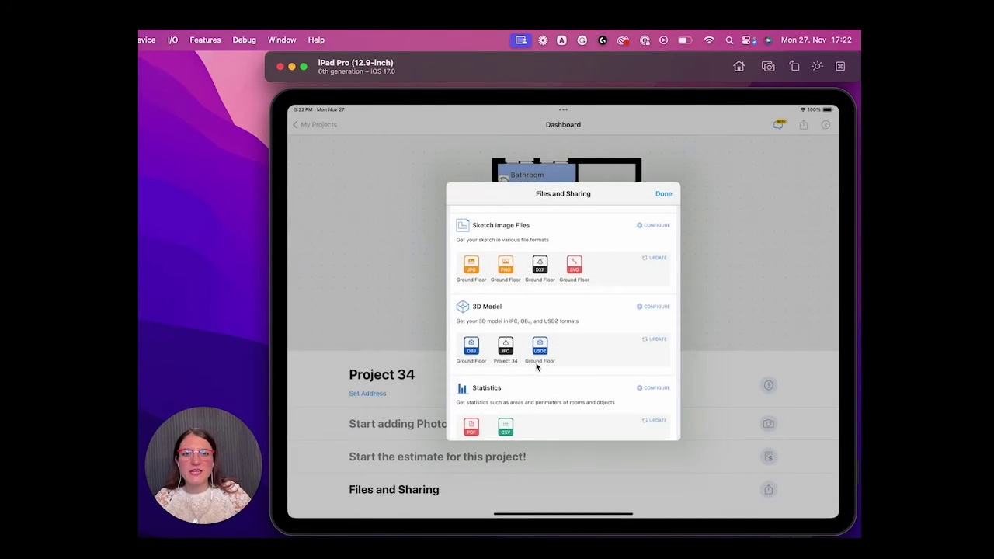
{"action": "left_click_drag", "start_coordinate": [498, 400], "coordinate": [505, 349]}
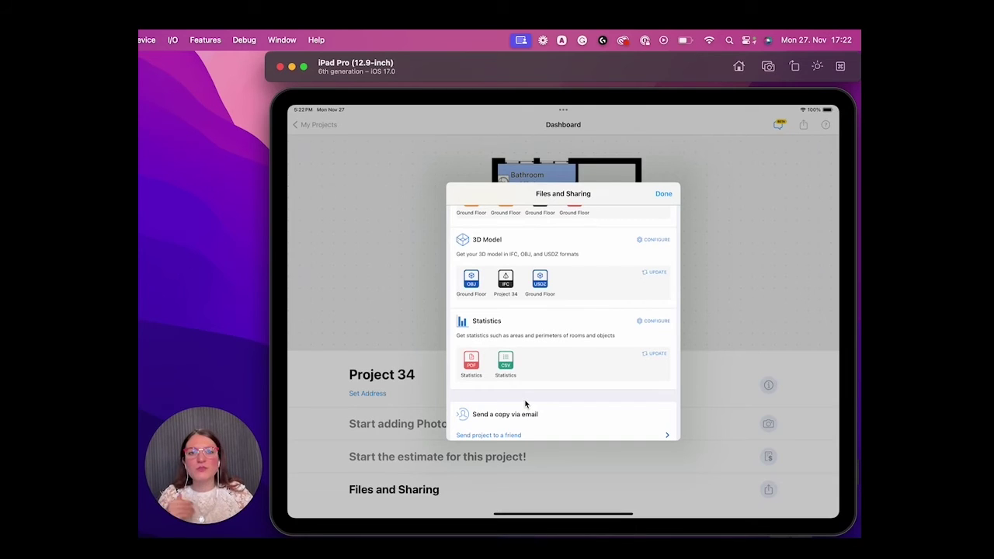
{"action": "scroll", "coordinate": [526, 400], "scroll_direction": "down", "scroll_amount": 2}
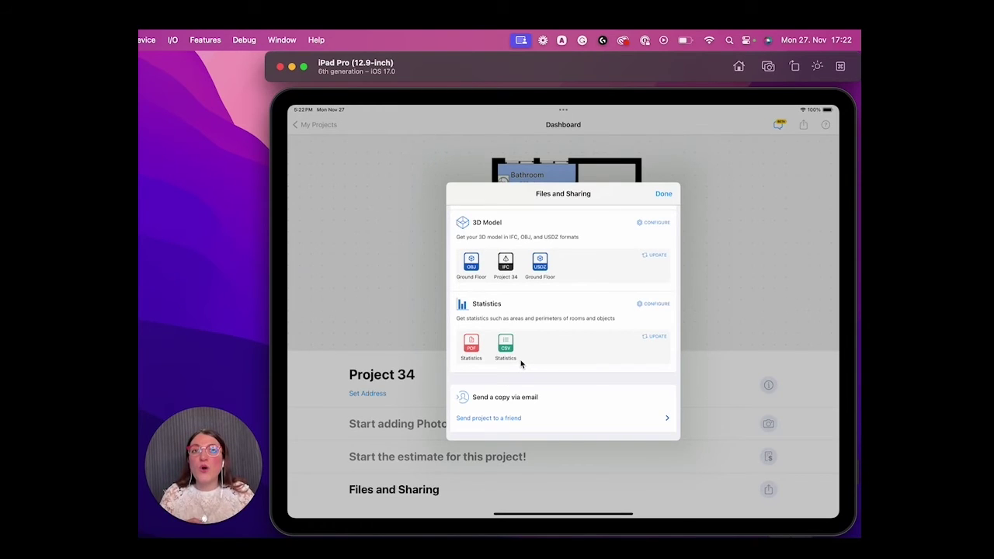
{"action": "left_click", "coordinate": [667, 419]}
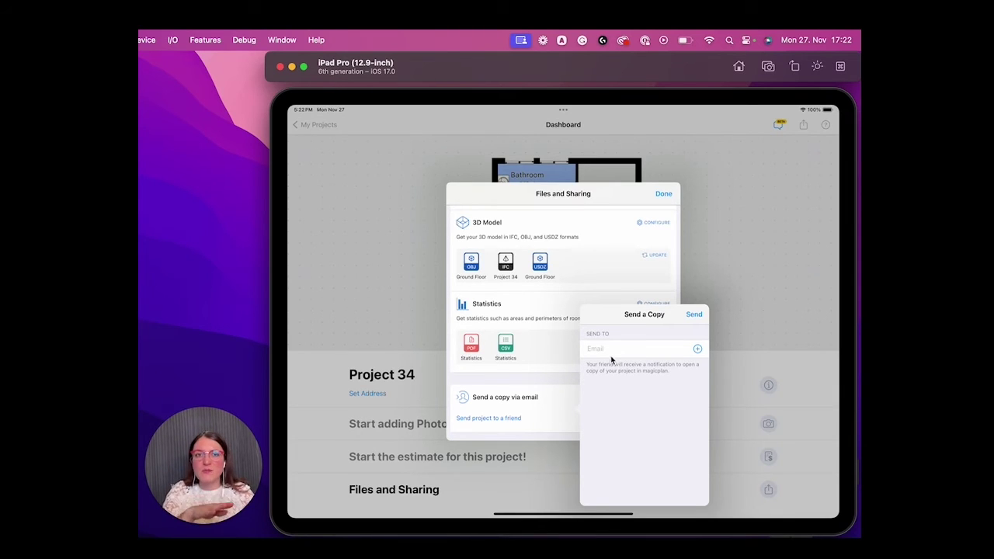
{"action": "left_click", "coordinate": [551, 381]}
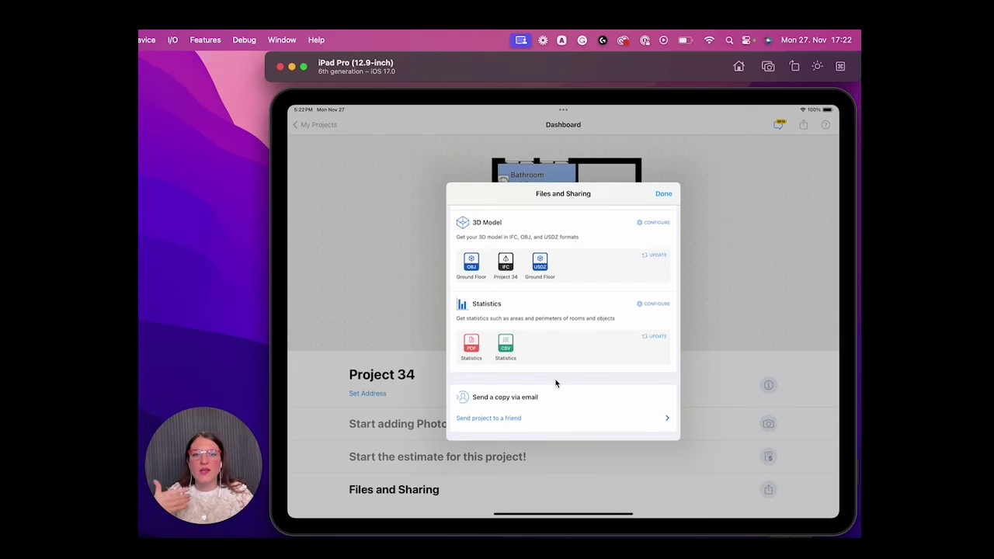
{"action": "scroll", "coordinate": [573, 224], "scroll_direction": "up", "scroll_amount": 10}
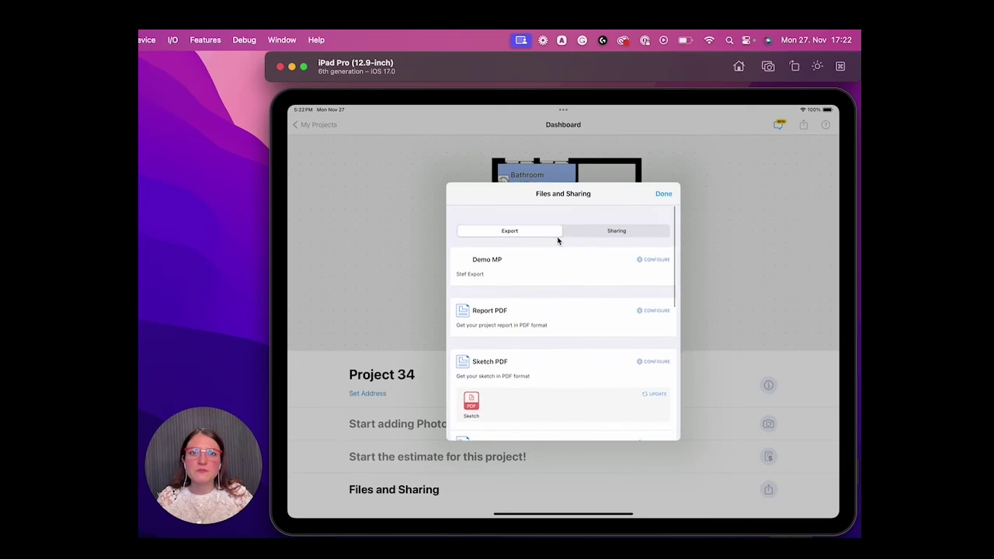
On the Sharing tab, review the Invite Collaborators 'Can view' permission and leave without inviting anyone.
{"action": "left_click", "coordinate": [623, 225]}
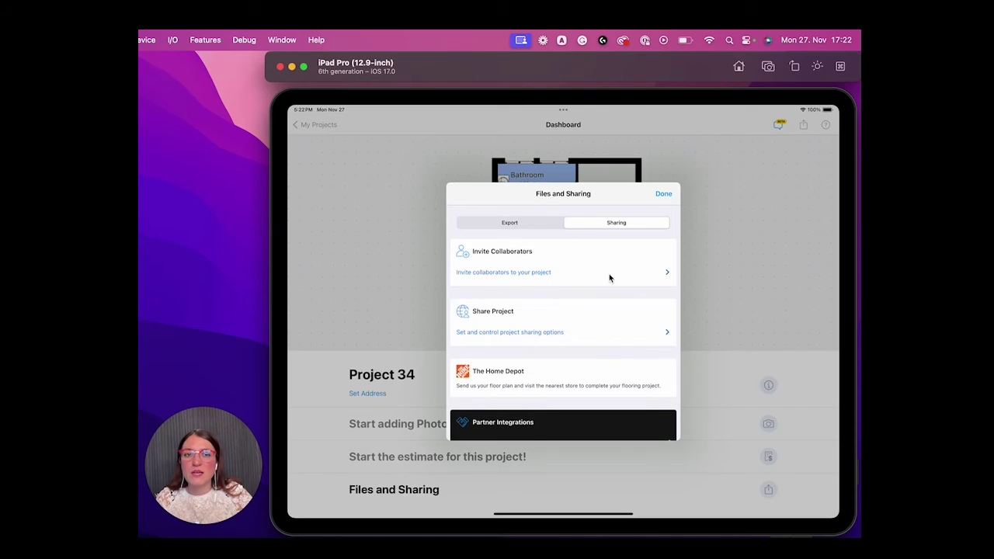
{"action": "left_click", "coordinate": [667, 274]}
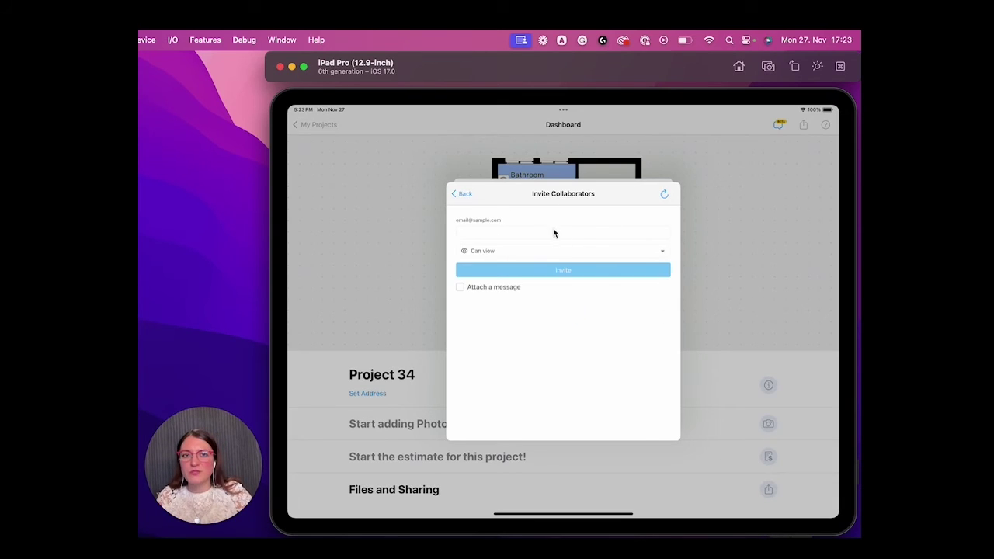
{"action": "left_click", "coordinate": [658, 251]}
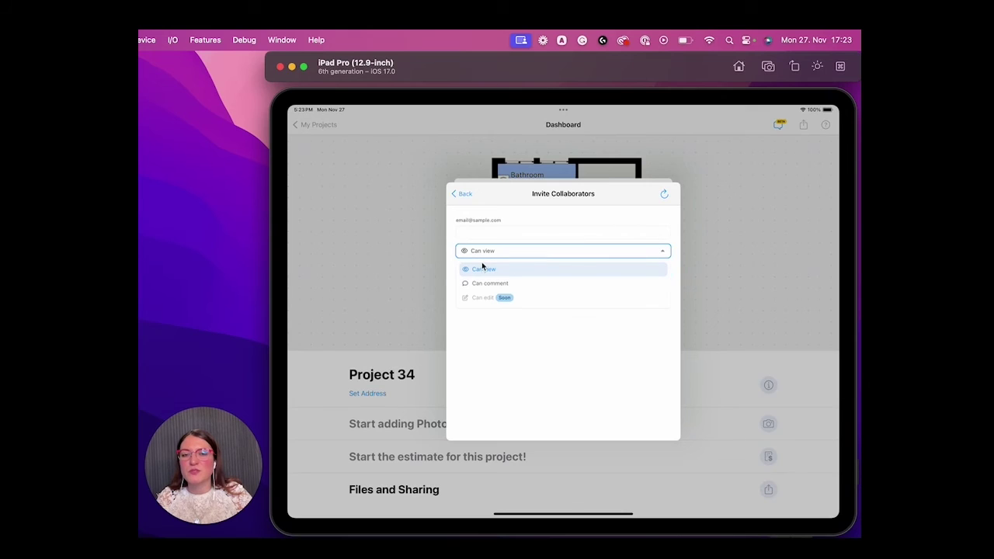
{"action": "left_click", "coordinate": [547, 381]}
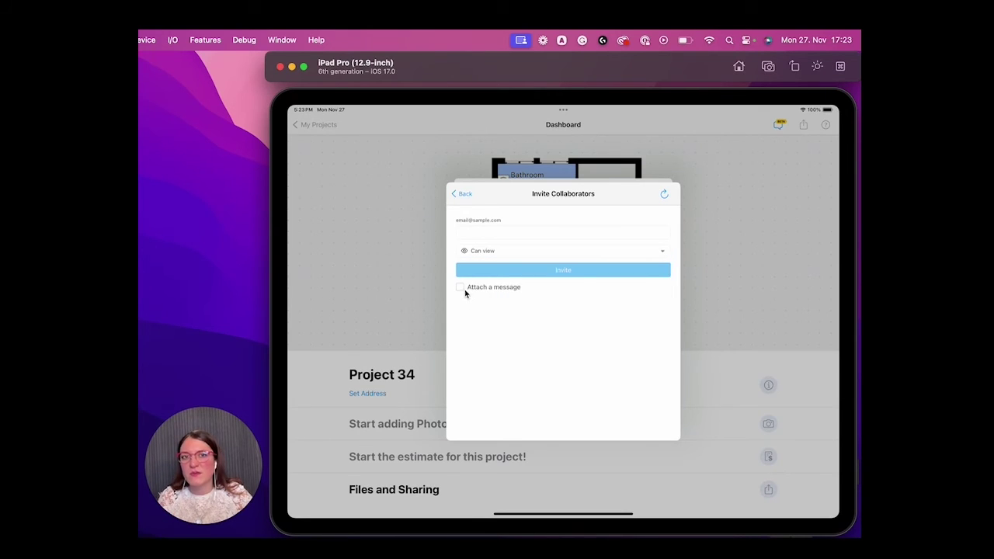
{"action": "left_click", "coordinate": [461, 196]}
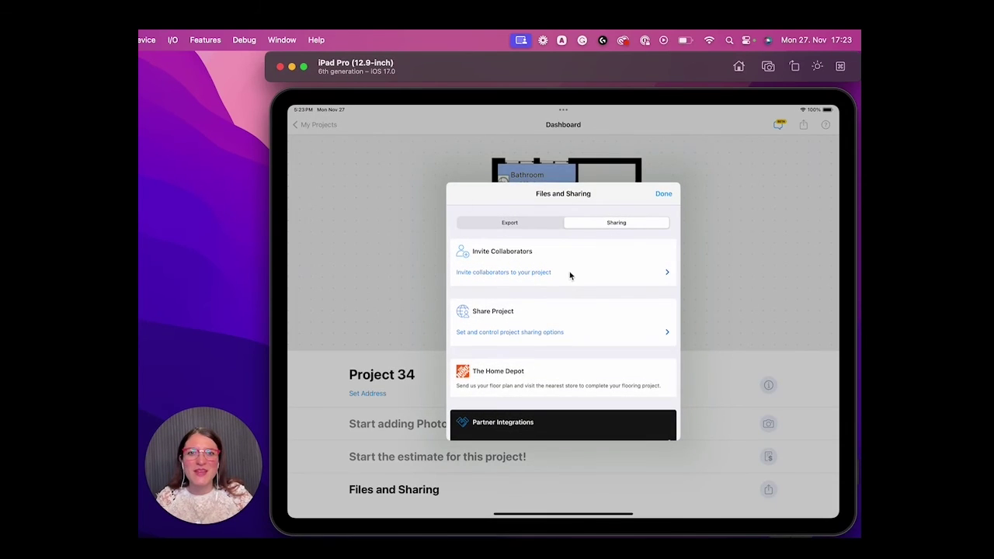
In Share Project, set 'Anyone with the link' to Can view and switch on Custom Forms.
{"action": "left_click", "coordinate": [607, 326]}
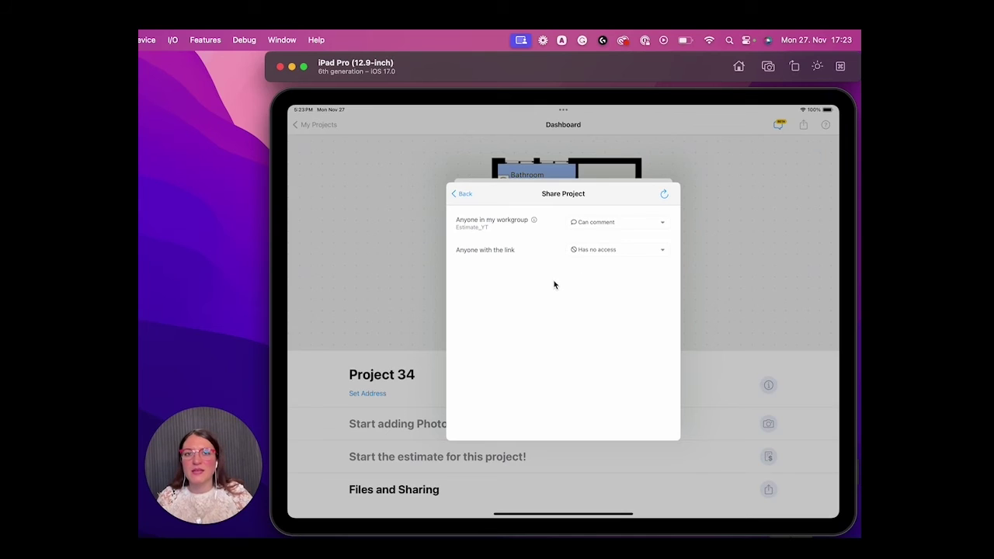
{"action": "left_click", "coordinate": [618, 251]}
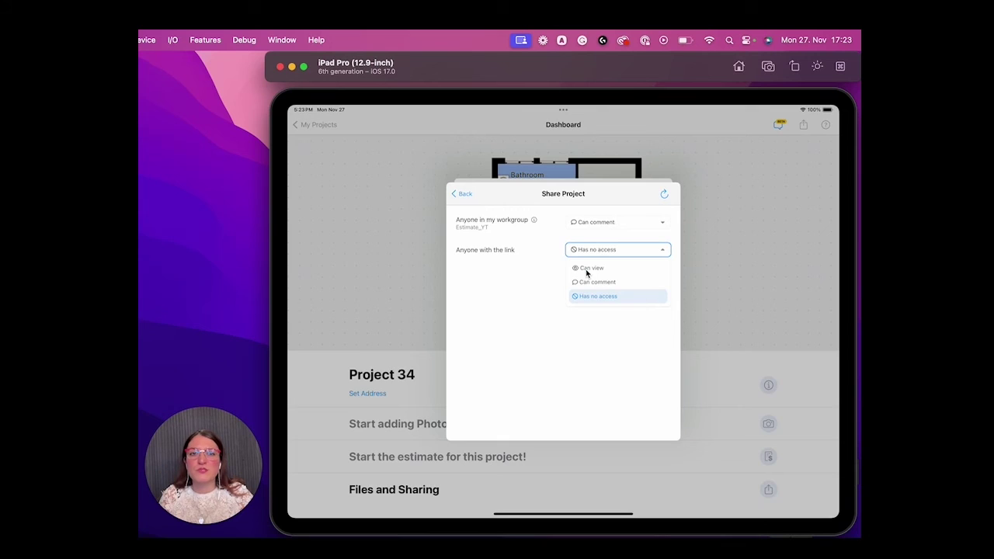
{"action": "left_click", "coordinate": [587, 268]}
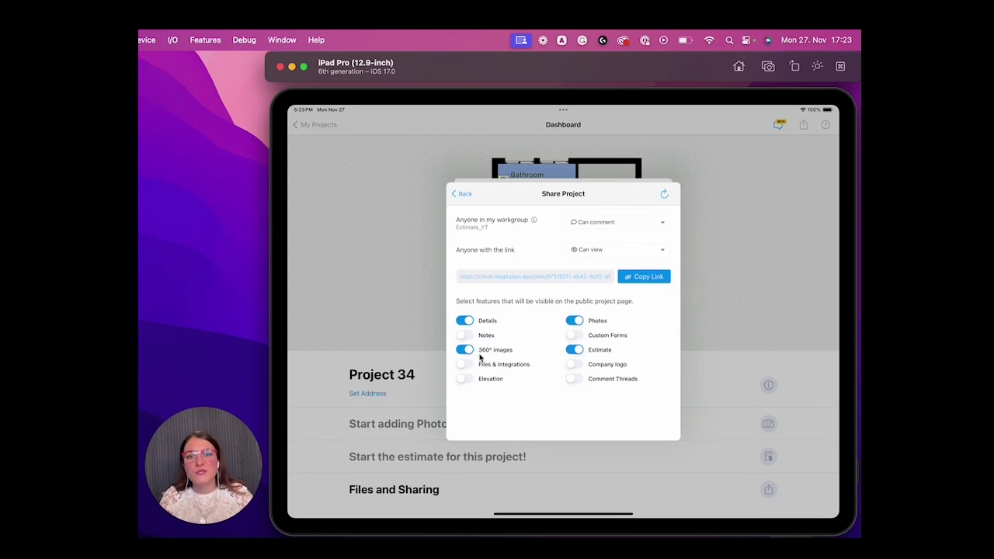
{"action": "left_click", "coordinate": [580, 338]}
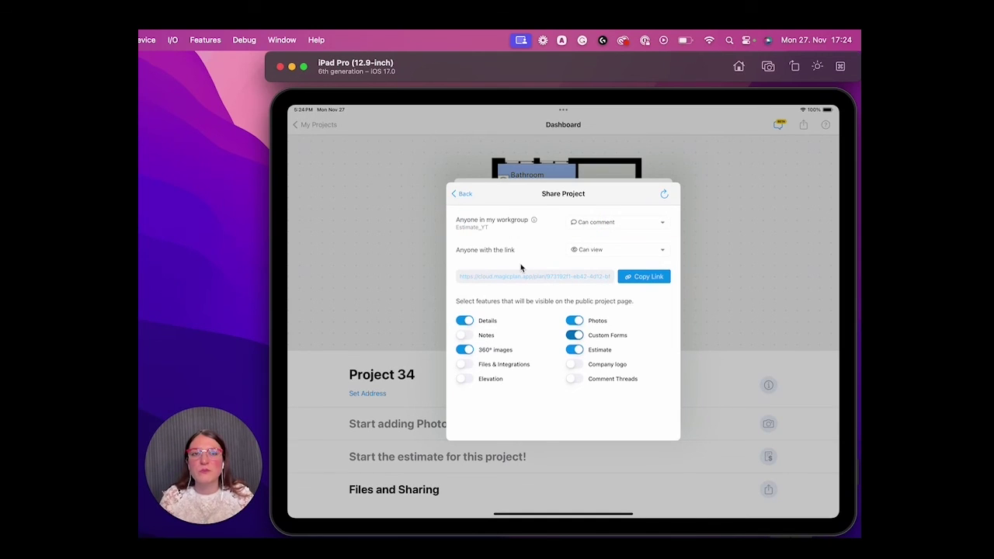
Close the Share Project settings to return to Project 34's ground-floor plan dashboard.
{"action": "left_click", "coordinate": [459, 196]}
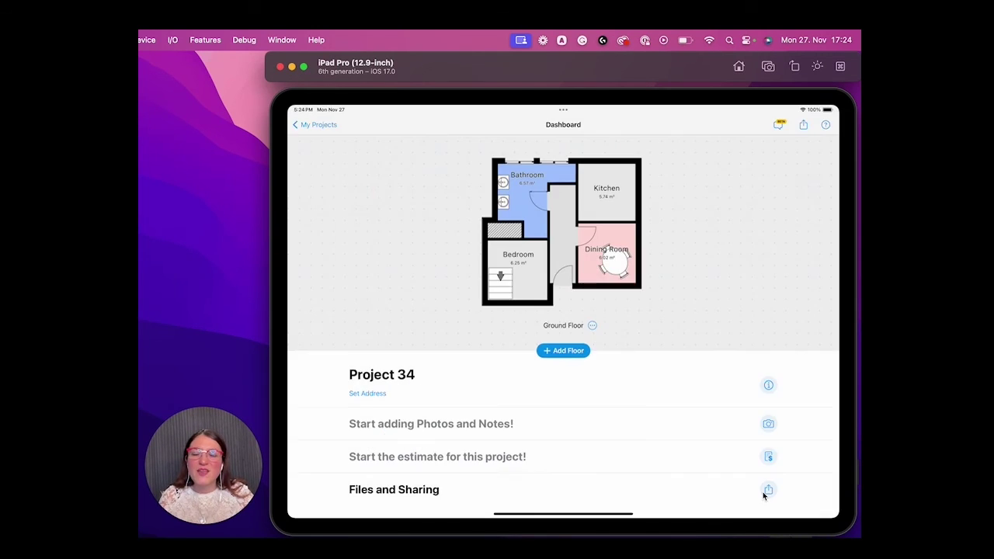